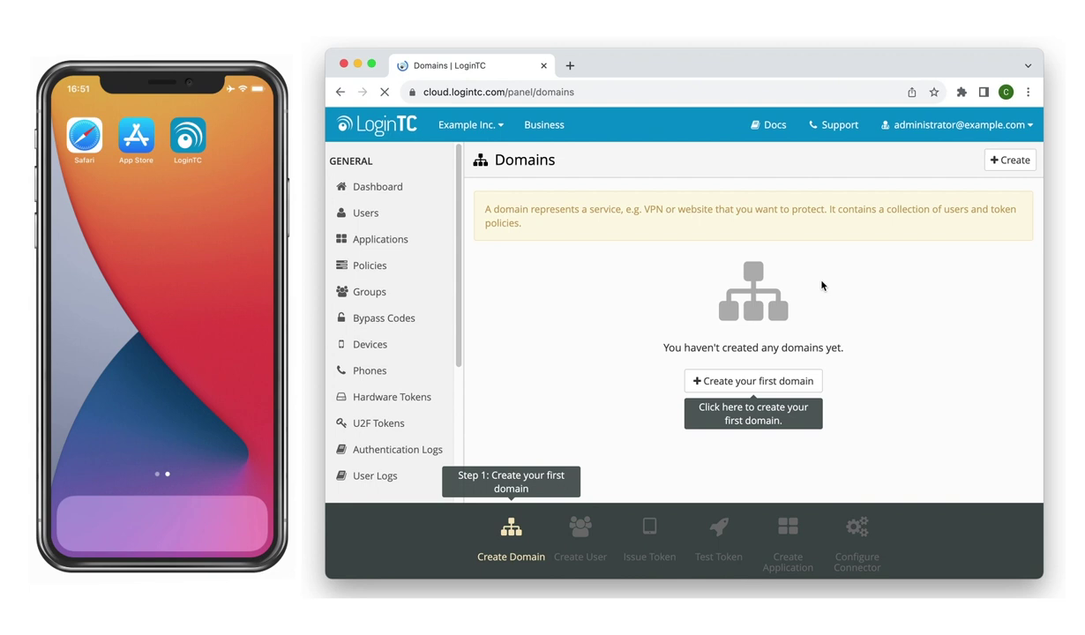
Step: Create a domain named Secure Remote Access, uploading preview-image.png from the Downloads folder as its icon
left_click(752, 381)
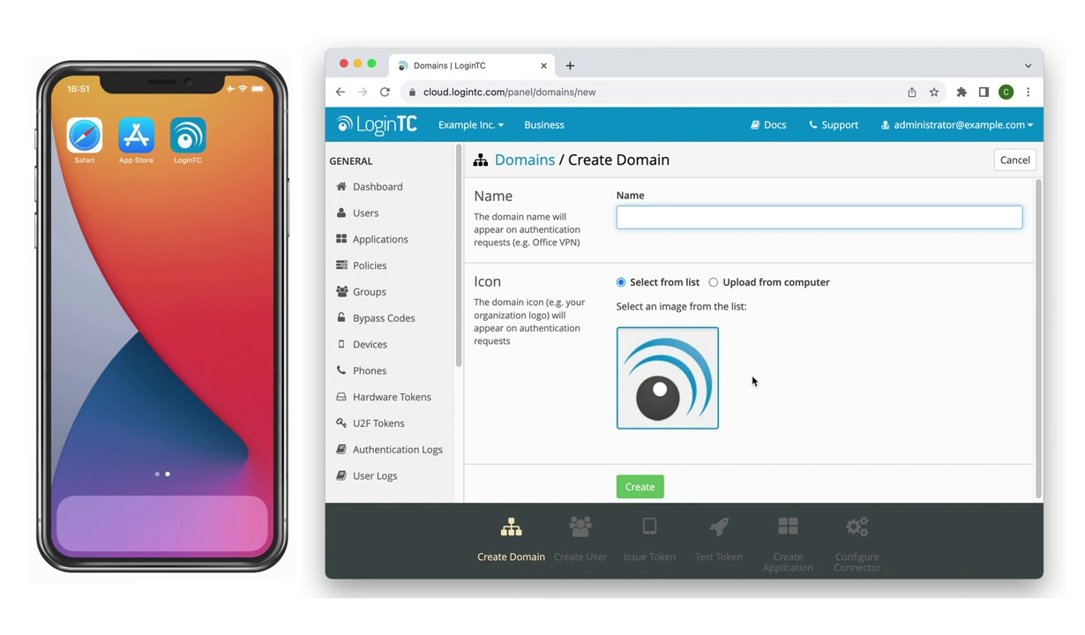
left_click(710, 217)
type("Secure Remote Access")
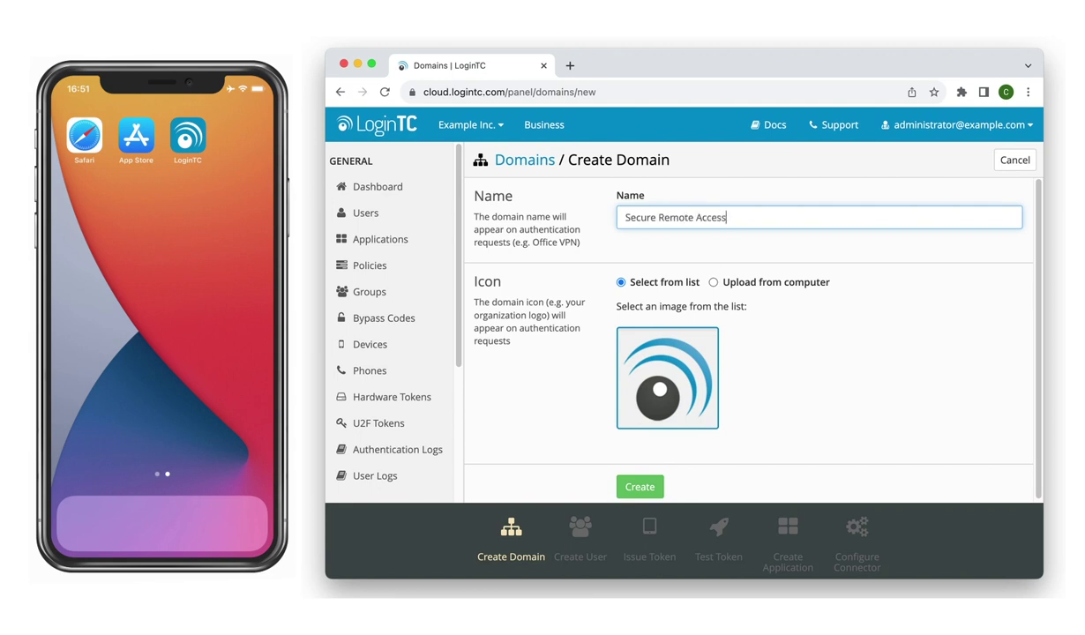
left_click(716, 284)
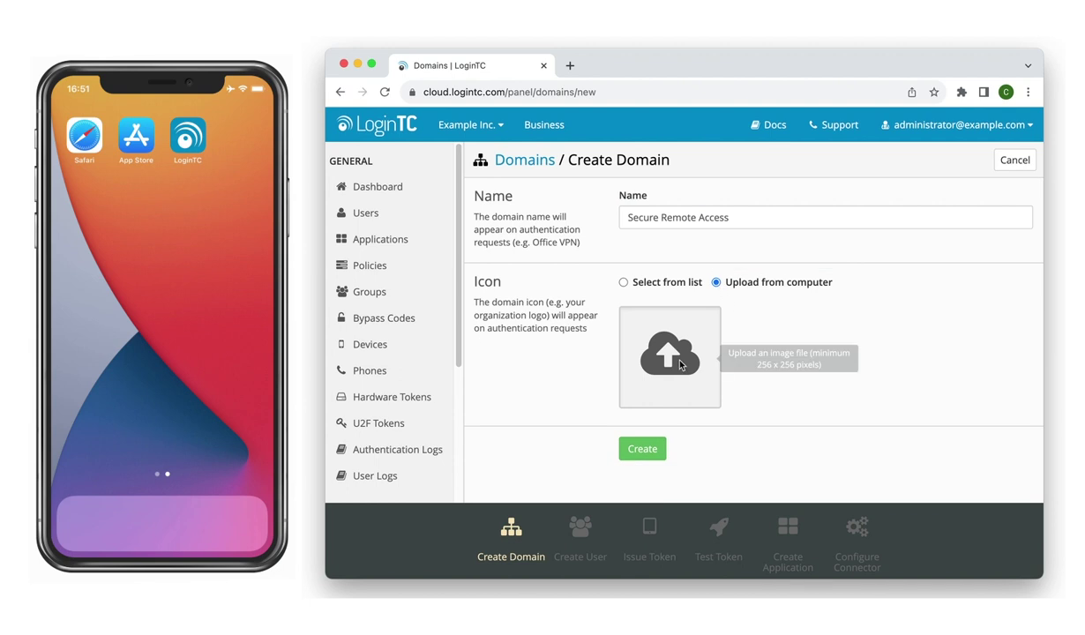
left_click(680, 364)
left_click(574, 235)
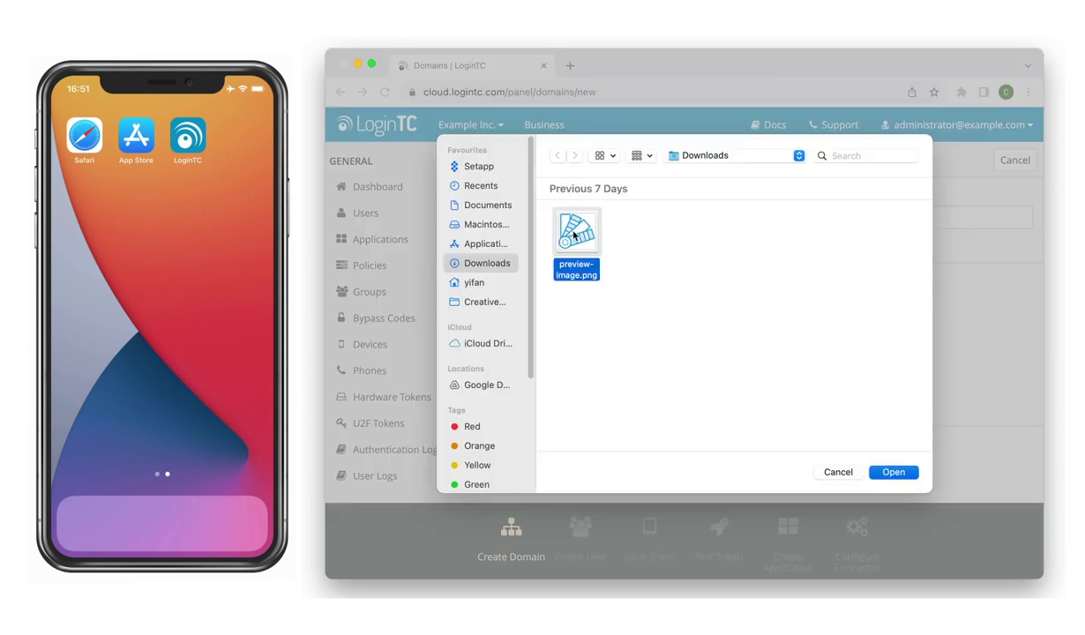
double_click(574, 235)
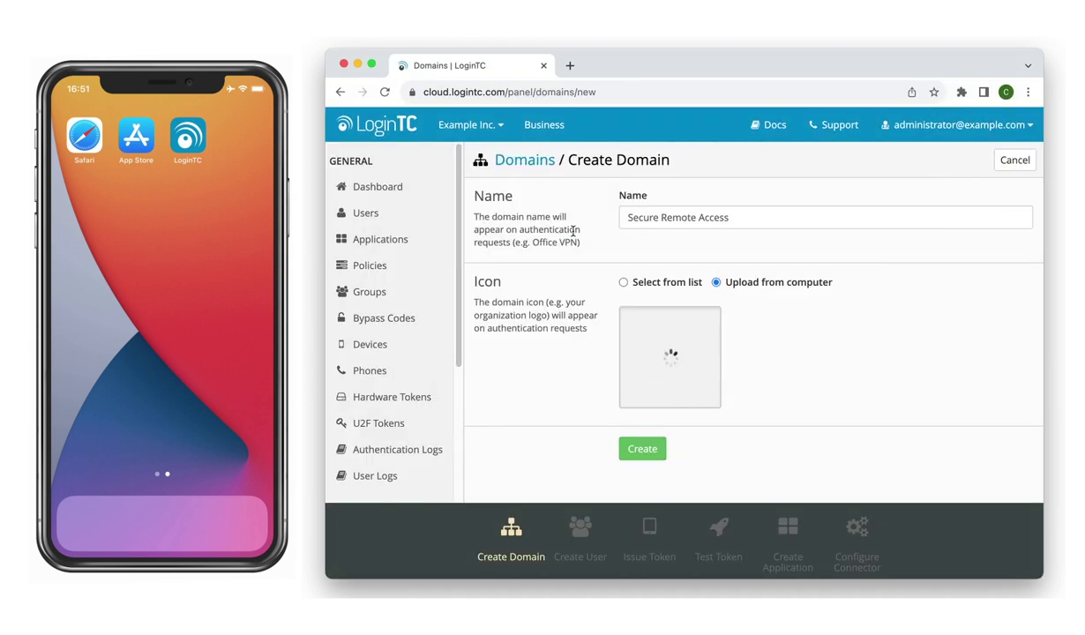
left_click(642, 451)
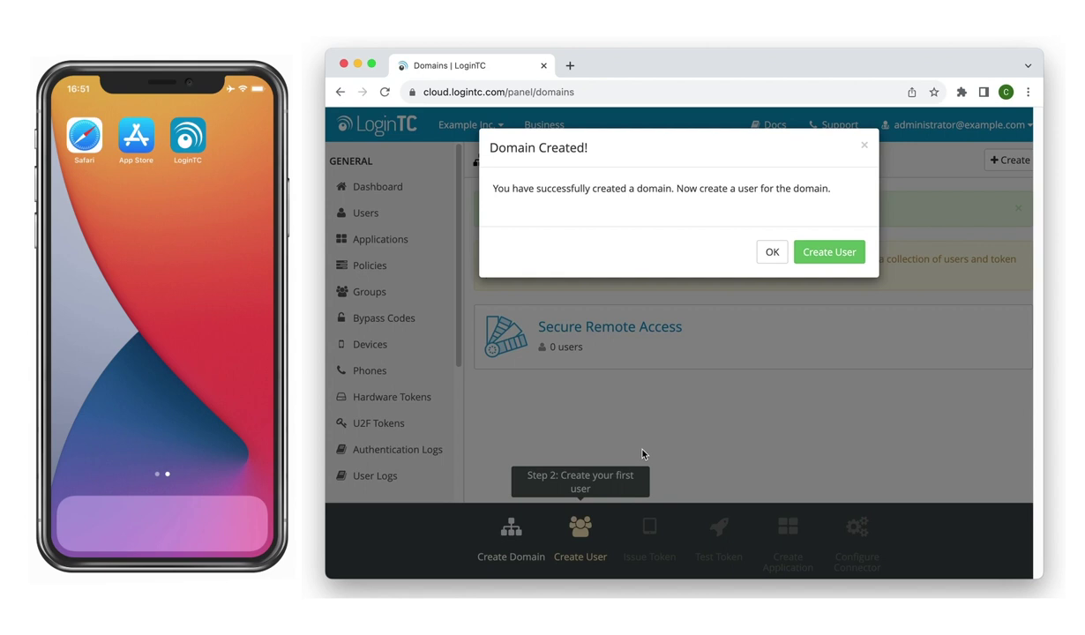
Step: Start creating the first user for the domain and enter their username and full name
left_click(829, 252)
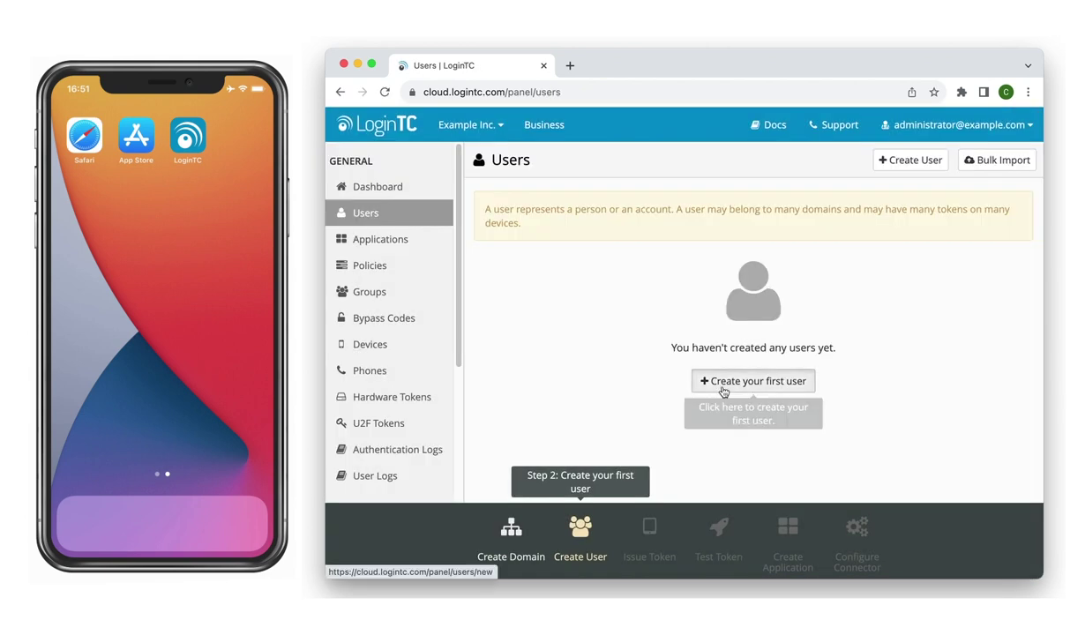
left_click(722, 385)
type("j")
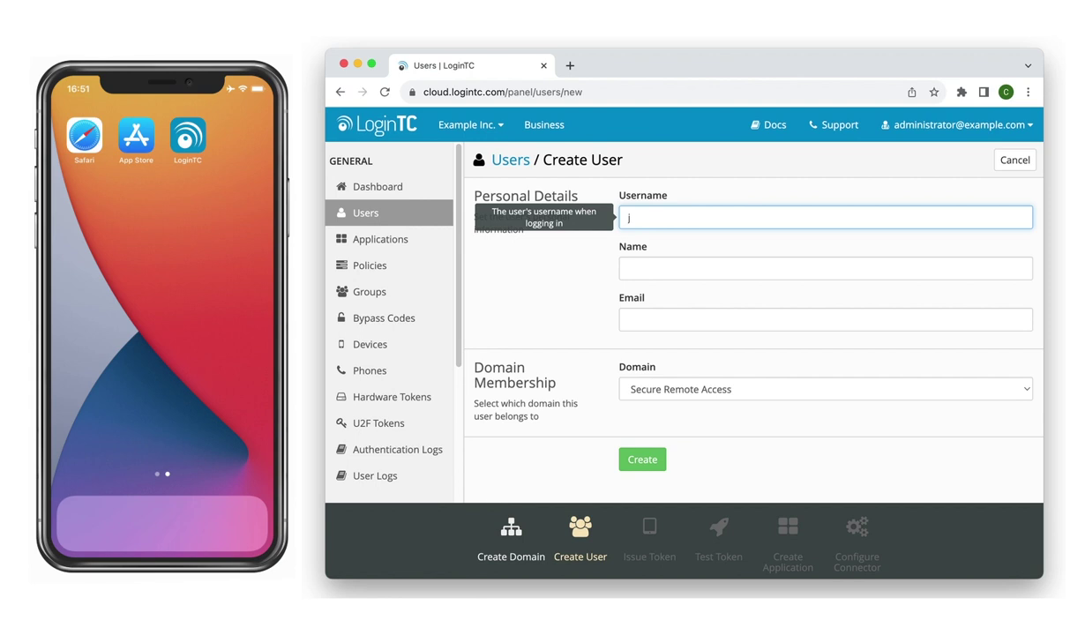
type("ohn.doe")
key("Tab")
type("John D")
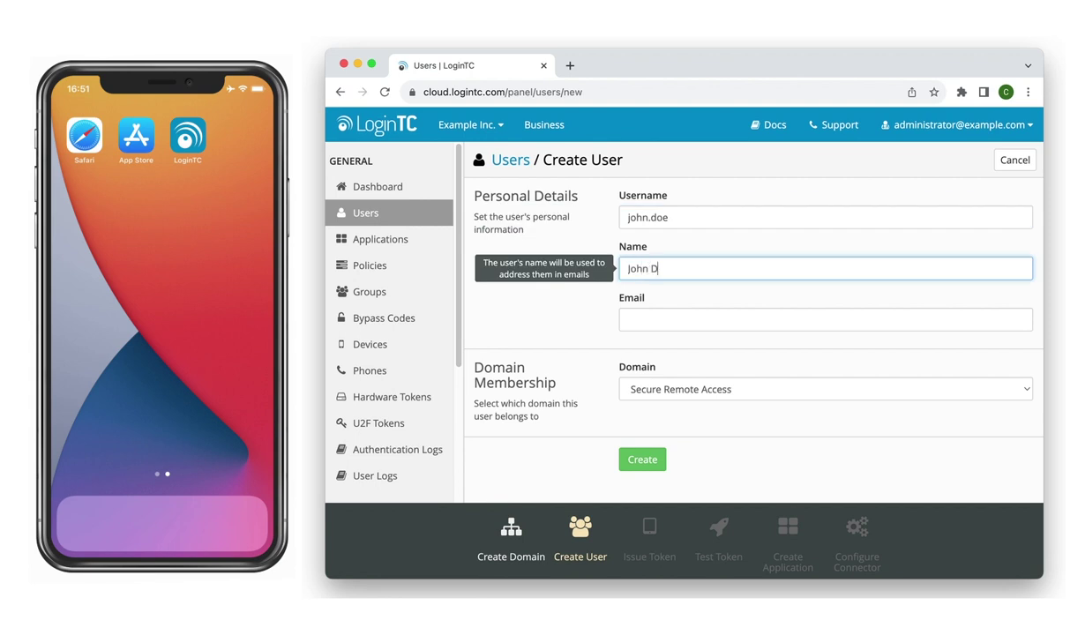
type("oe")
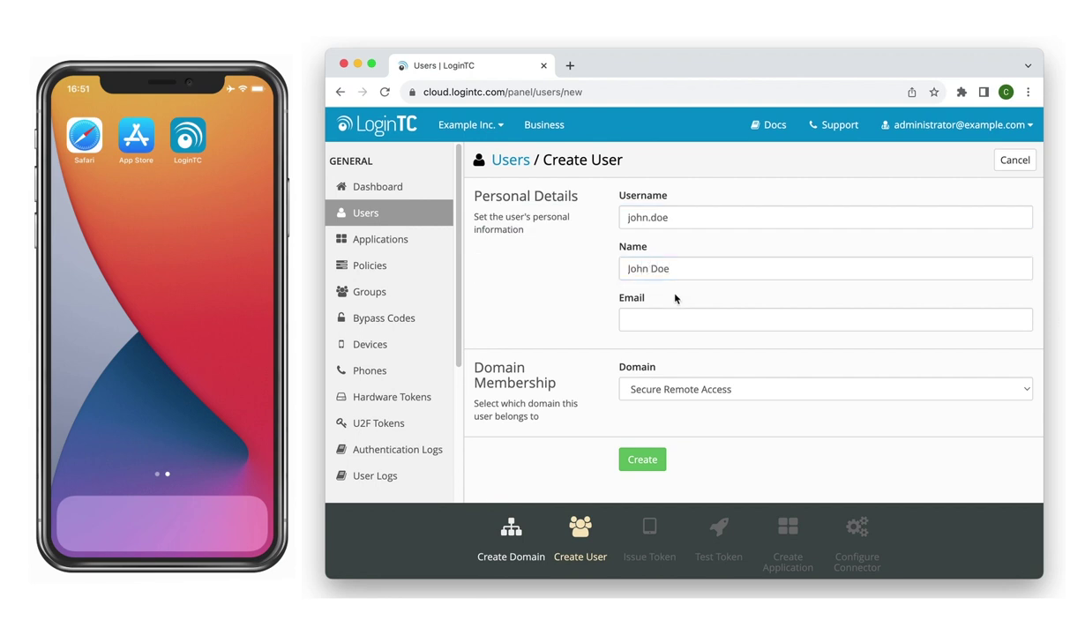
Step: Fill in the user's e-mail address and create the user as a member of the Secure Remote Access domain
left_click(648, 278)
key("Tab")
type("john")
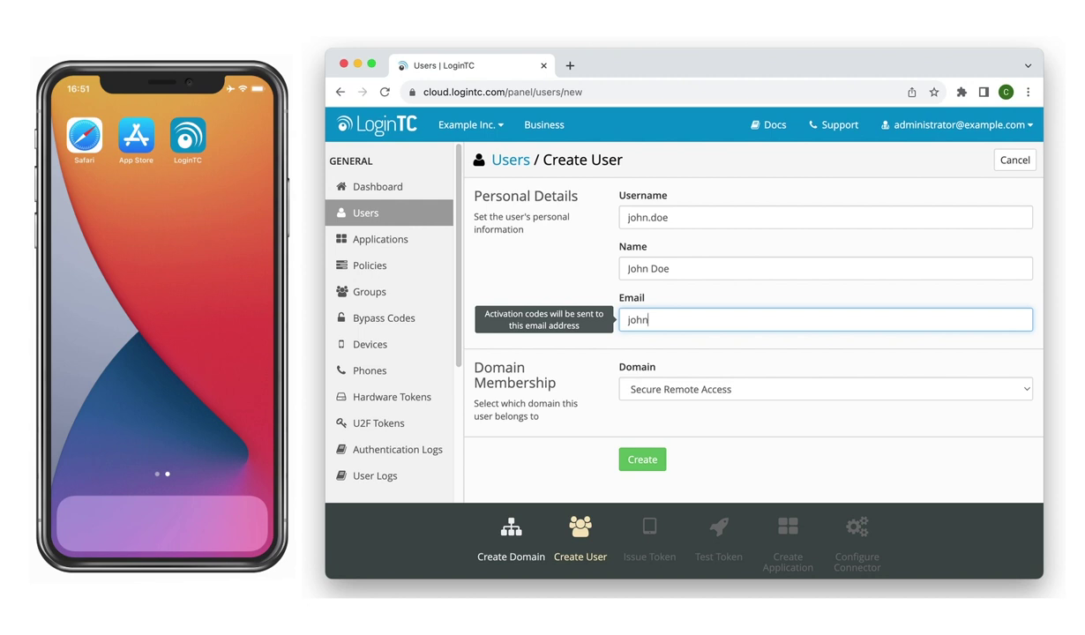
type(".doe@example.com")
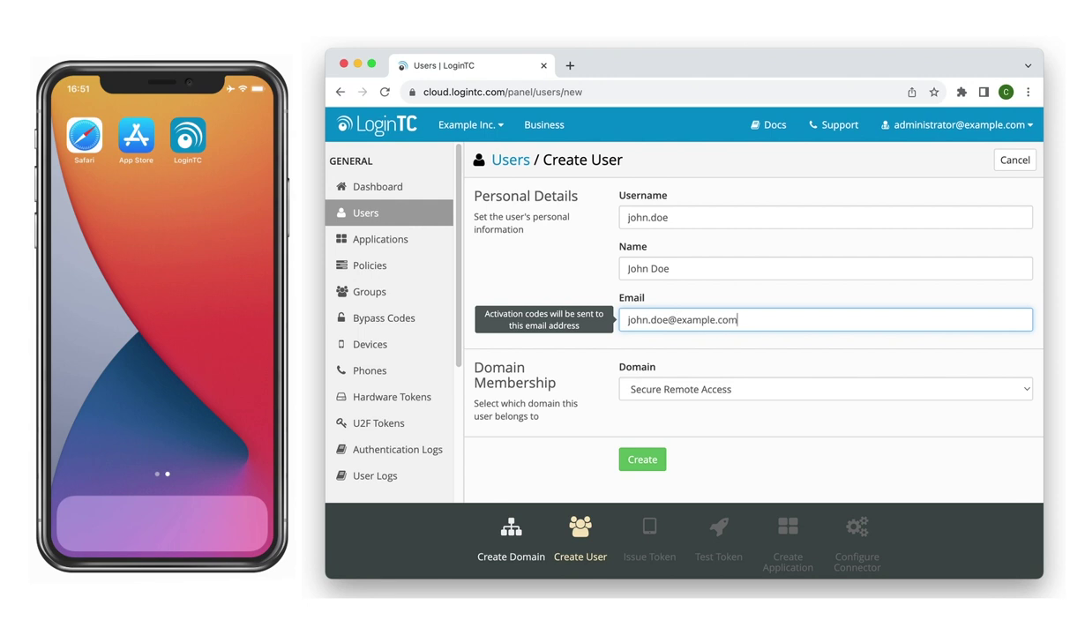
left_click(658, 415)
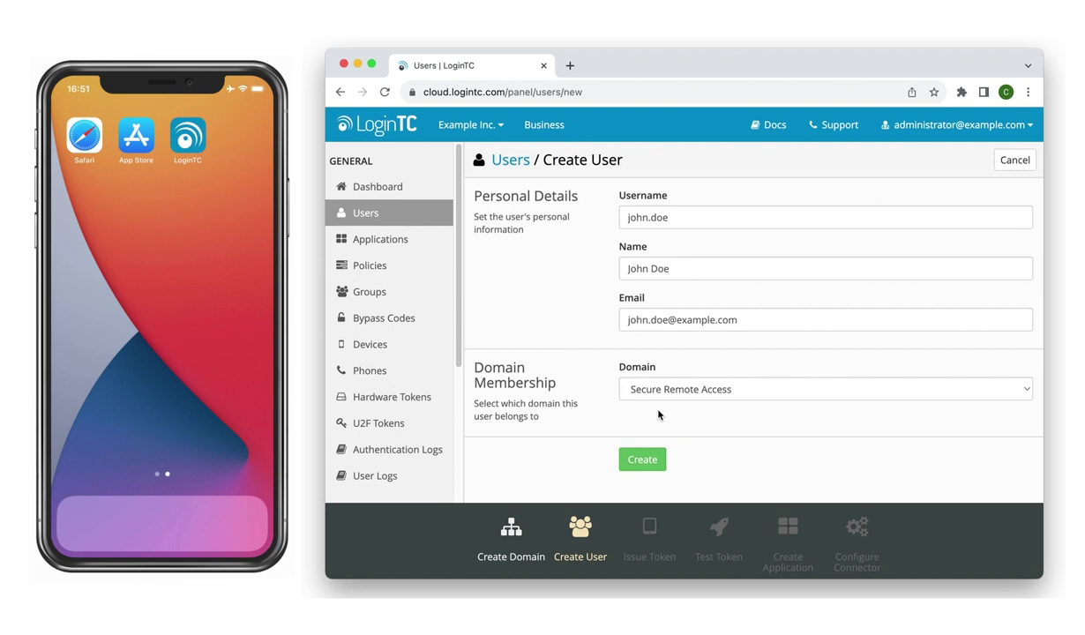
left_click(646, 459)
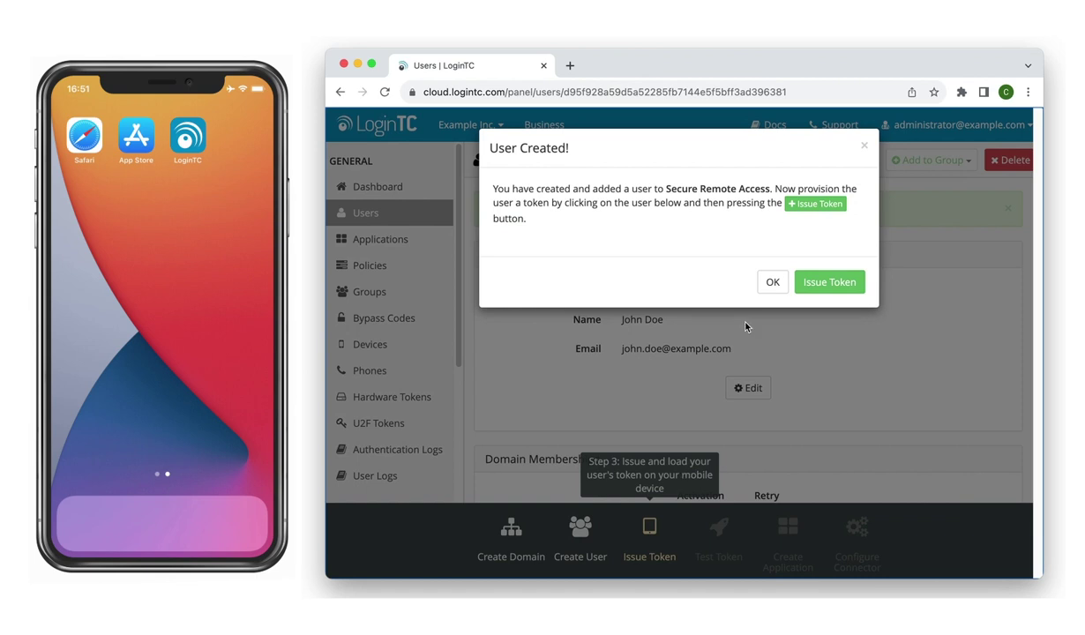
Step: Issue a new token without sending email to the new member of the Secure Remote Access domain
left_click(825, 285)
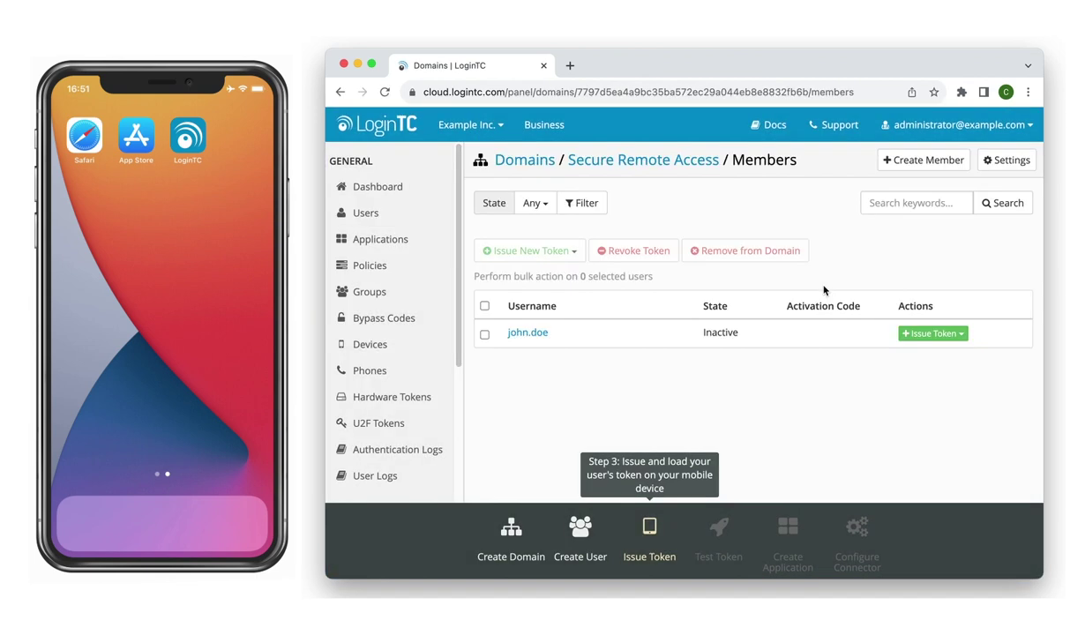
left_click(872, 411)
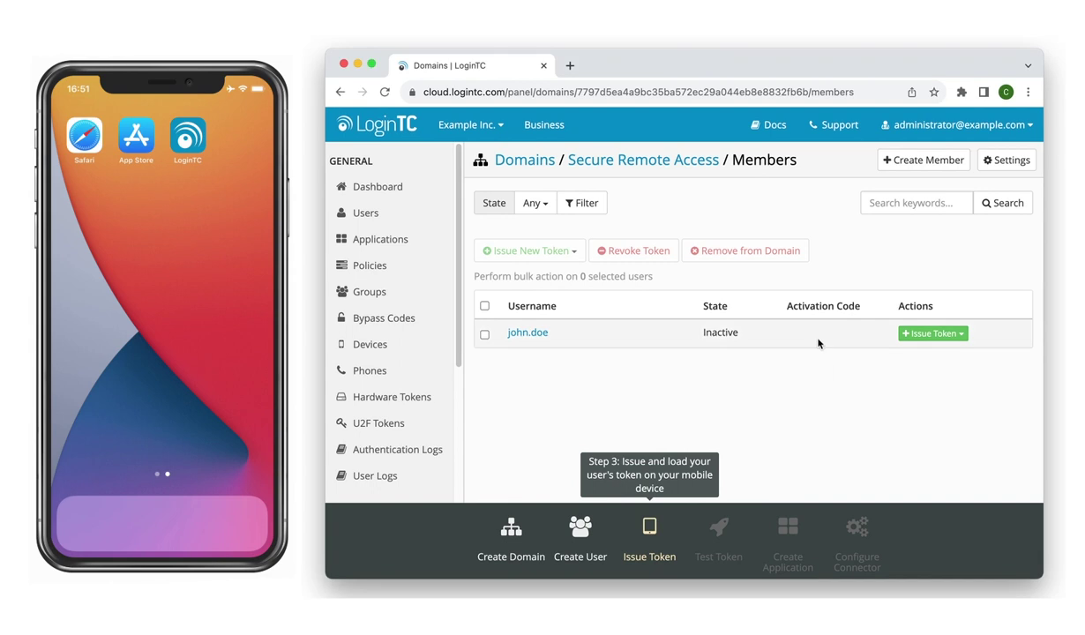
left_click(484, 335)
left_click(526, 251)
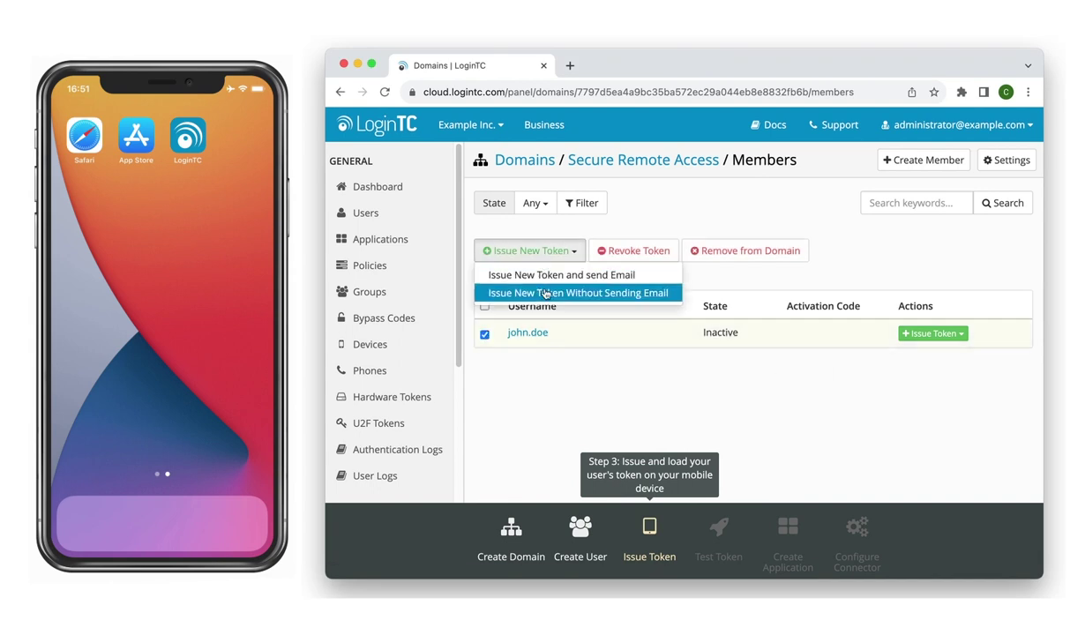
left_click(525, 293)
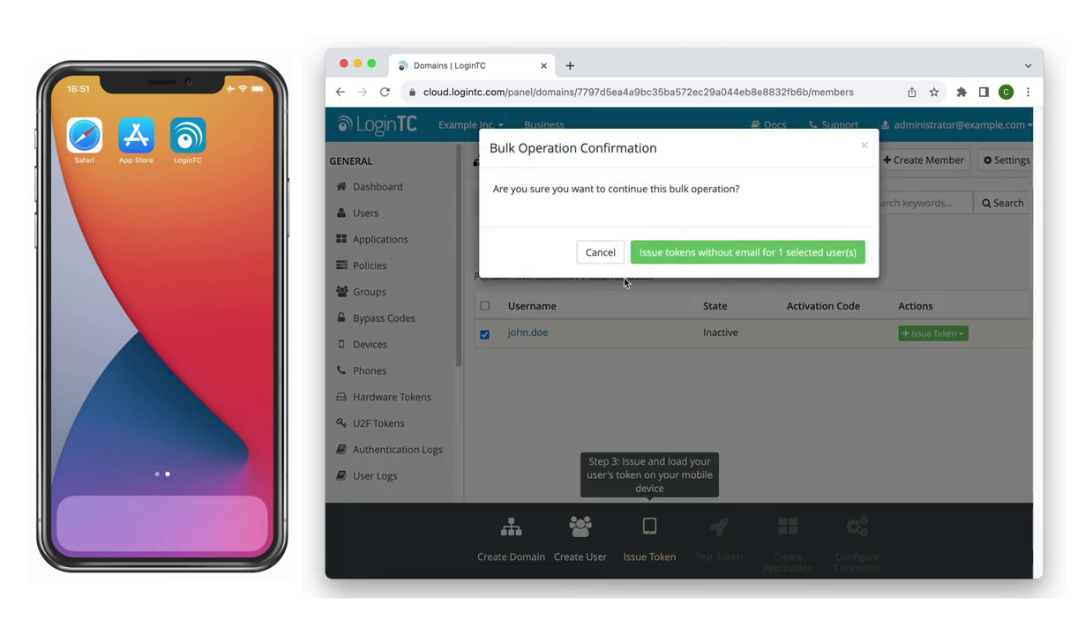
left_click(682, 253)
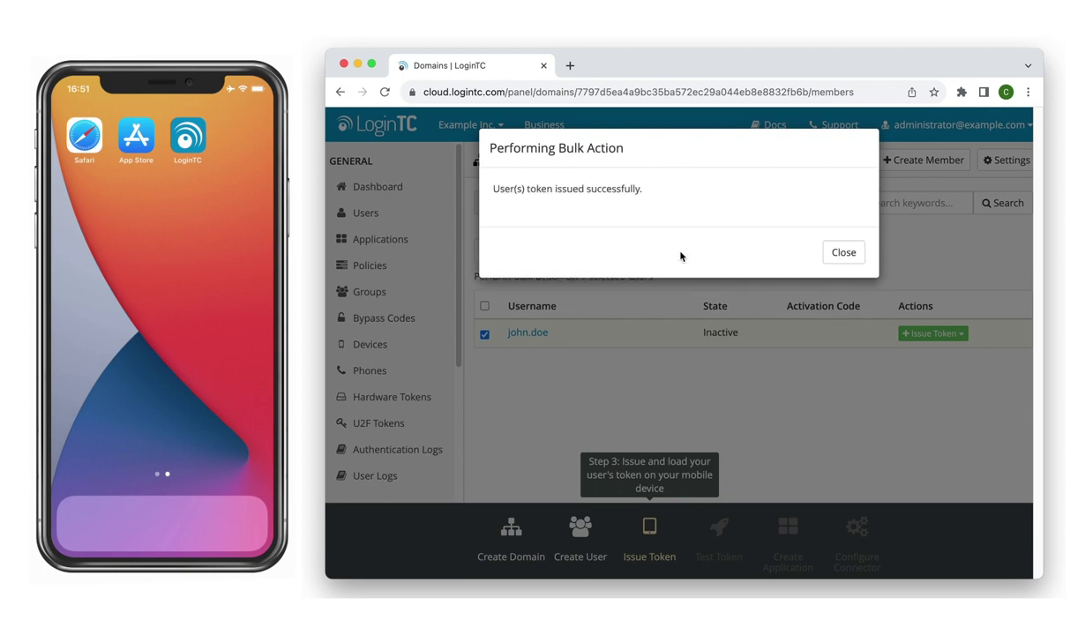
left_click(844, 252)
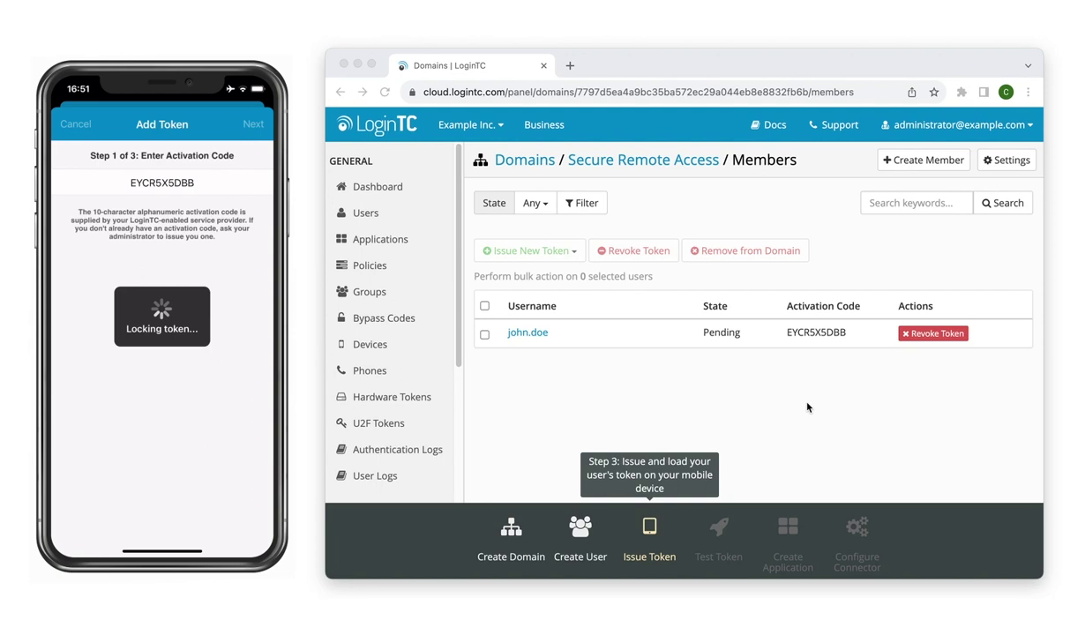
Step: Reload the domain's member list and test the loaded token by sending a notification to the user's mobile device
left_click(843, 407)
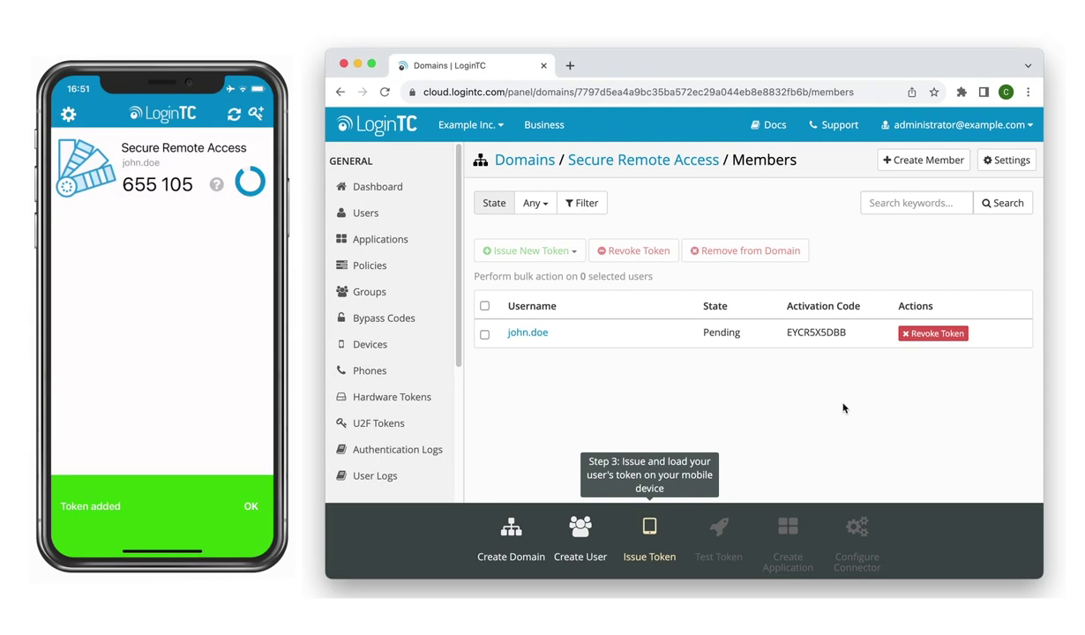
left_click(384, 92)
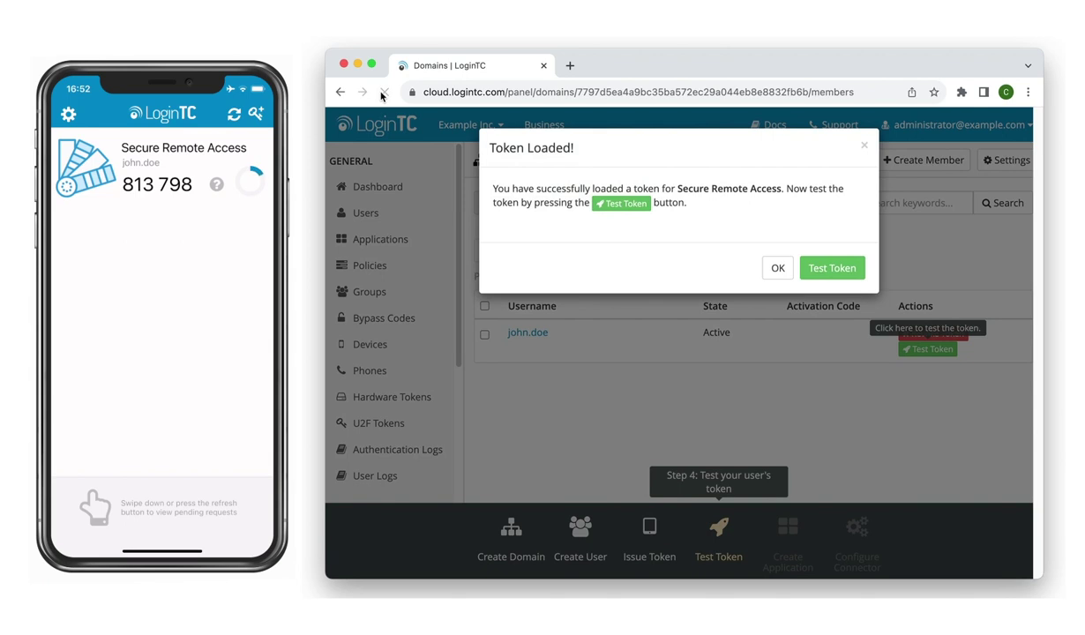
left_click(834, 270)
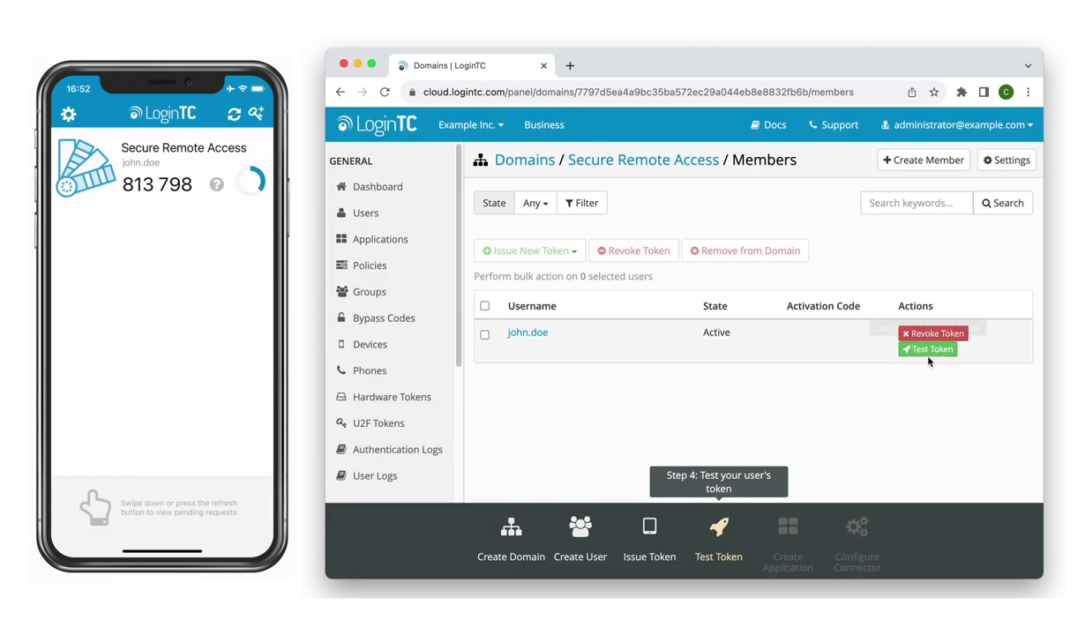
left_click(928, 350)
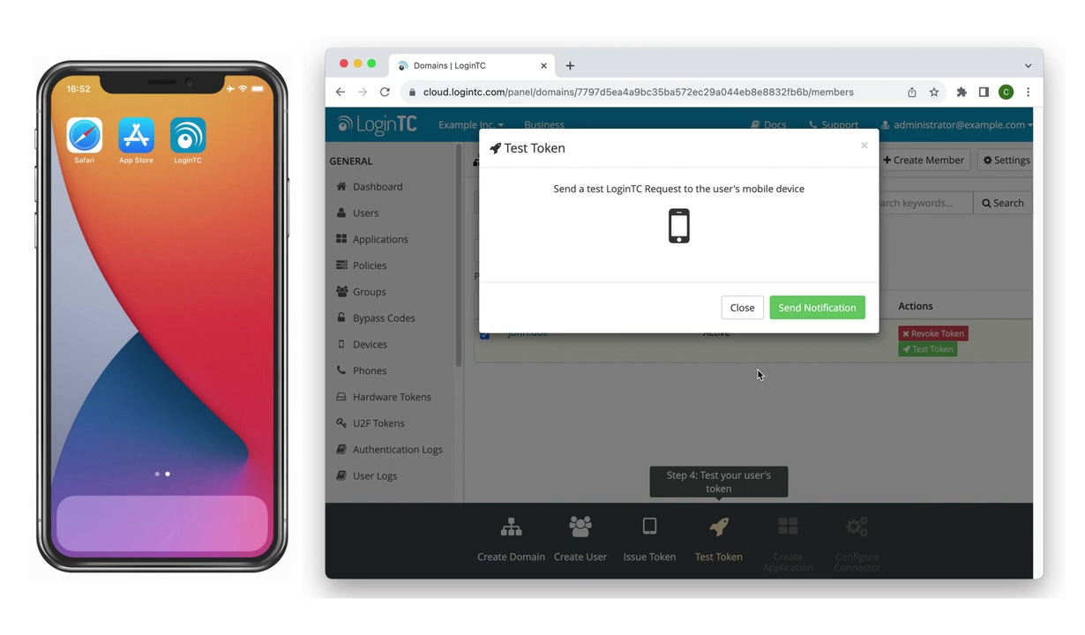
left_click(810, 308)
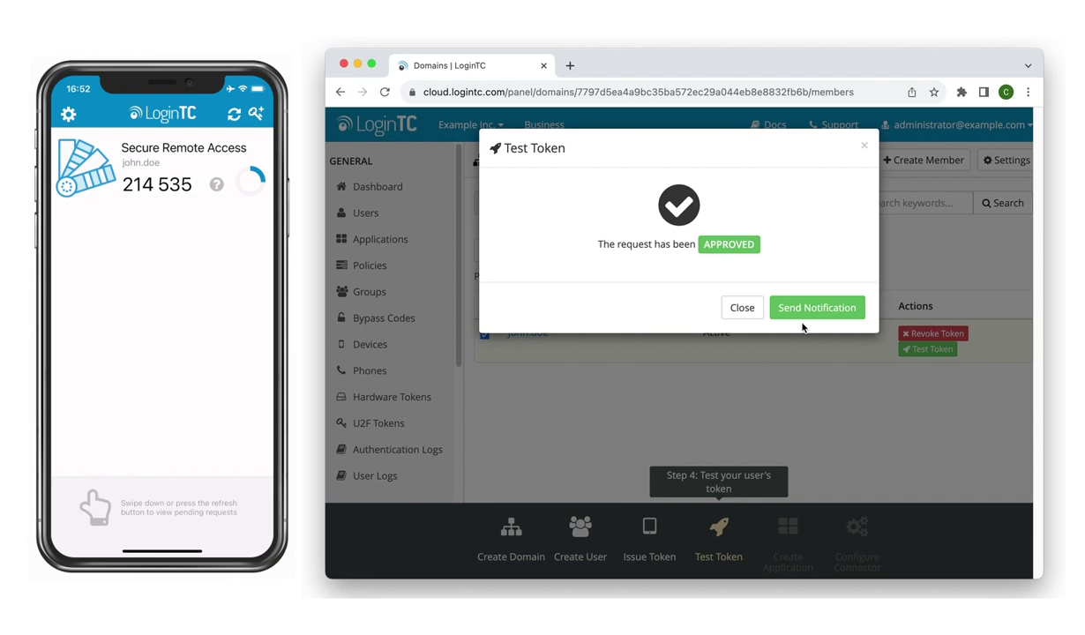
left_click(739, 318)
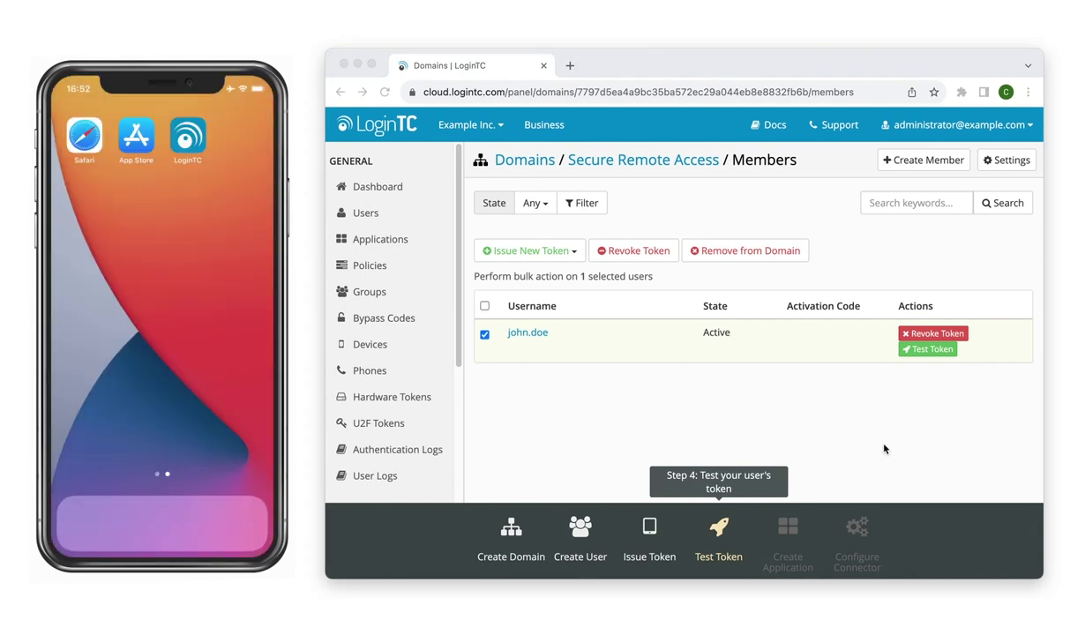
Step: Create an application of type Microsoft AD FS, filtering the application list by that name
left_click(834, 383)
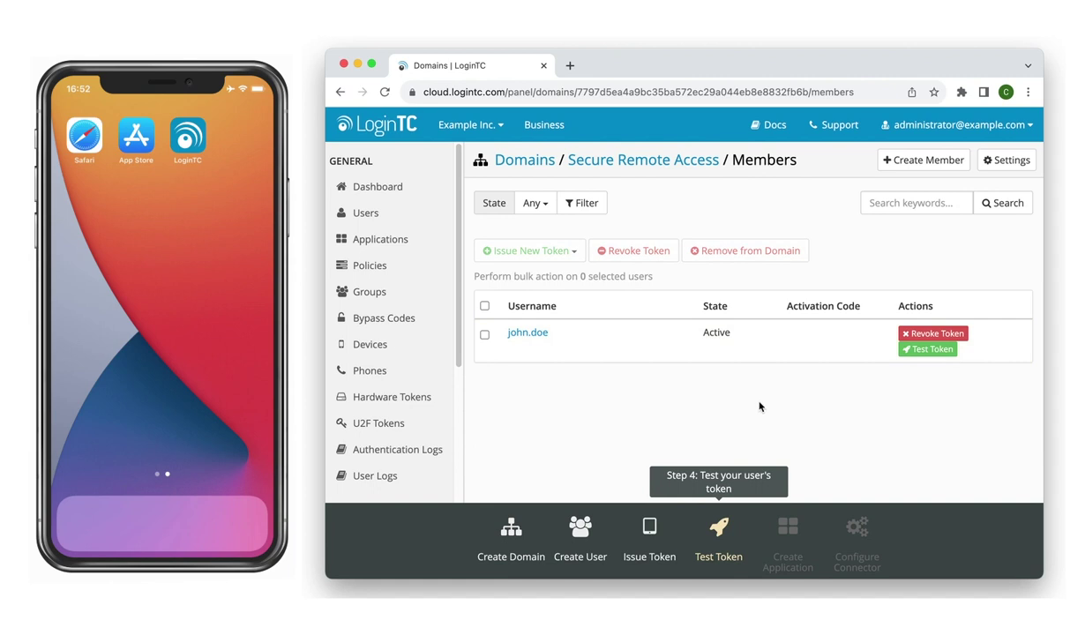
left_click(377, 249)
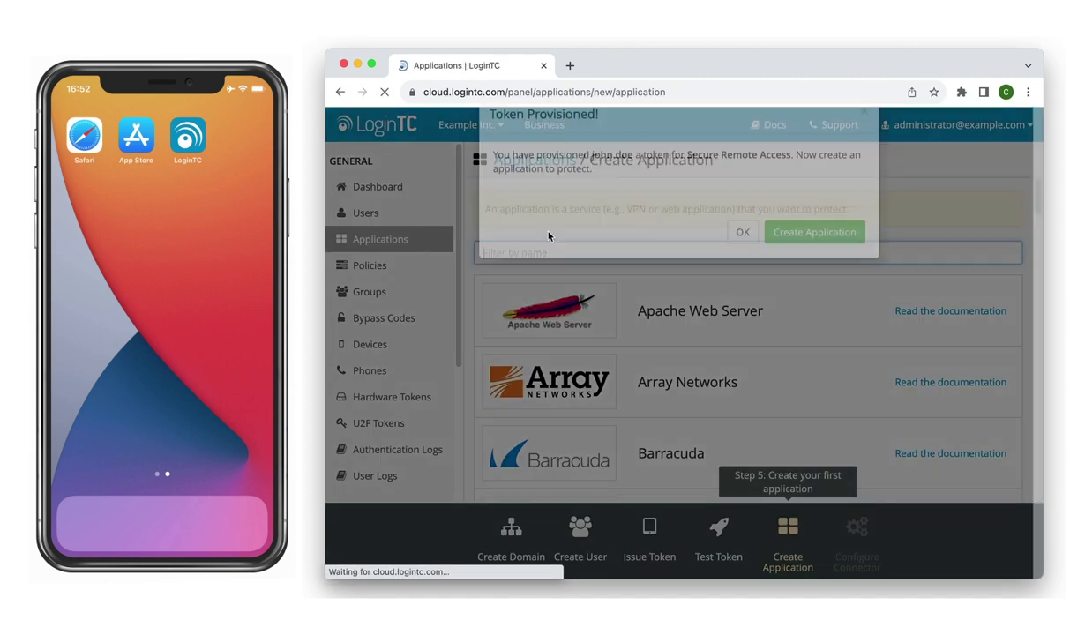
left_click(805, 267)
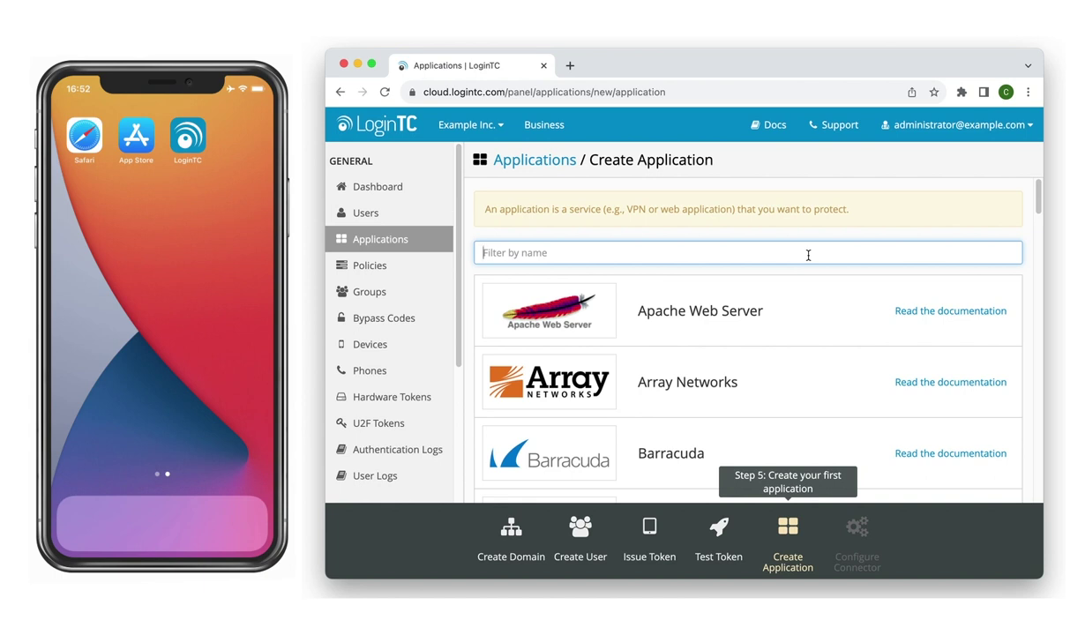
type("Microsoft AD FS")
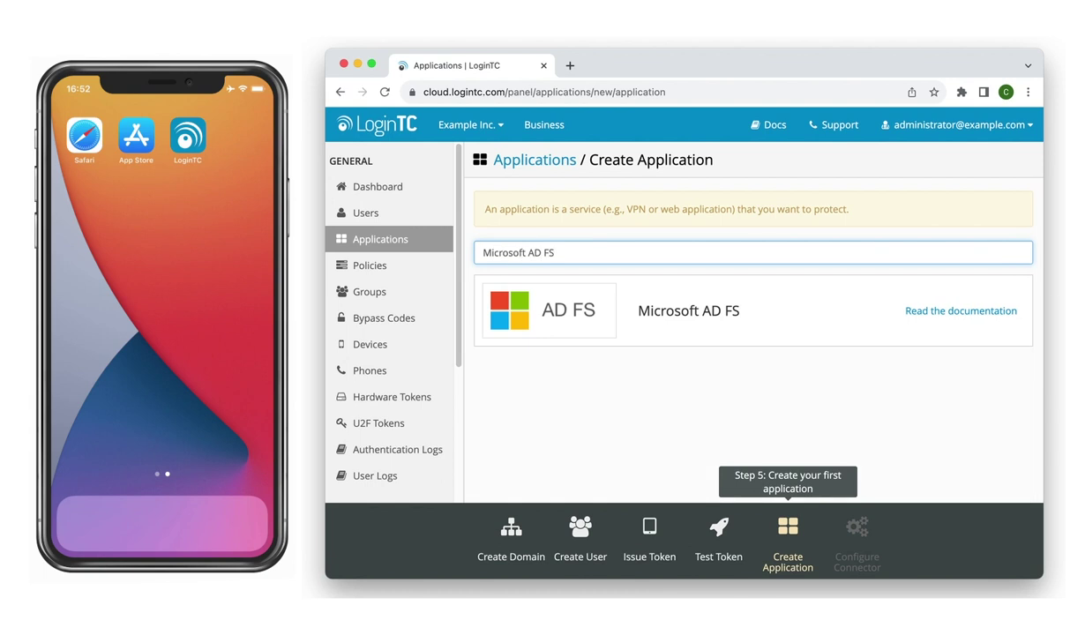
left_click(832, 307)
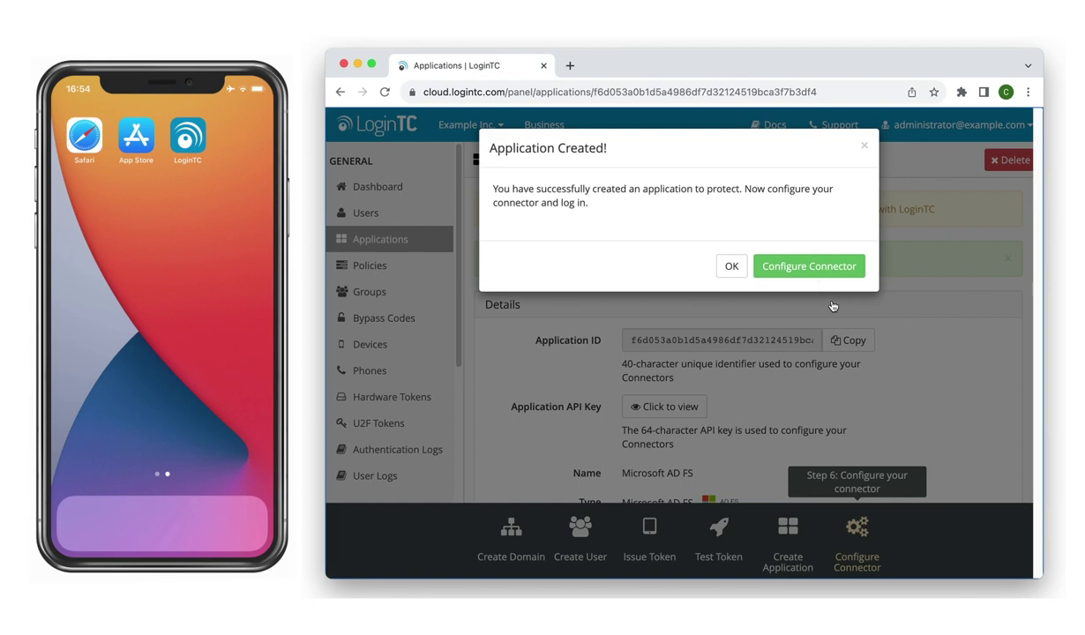
Step: Proceed to the connector configuration and review the Microsoft AD FS application's details and policy sections
left_click(811, 264)
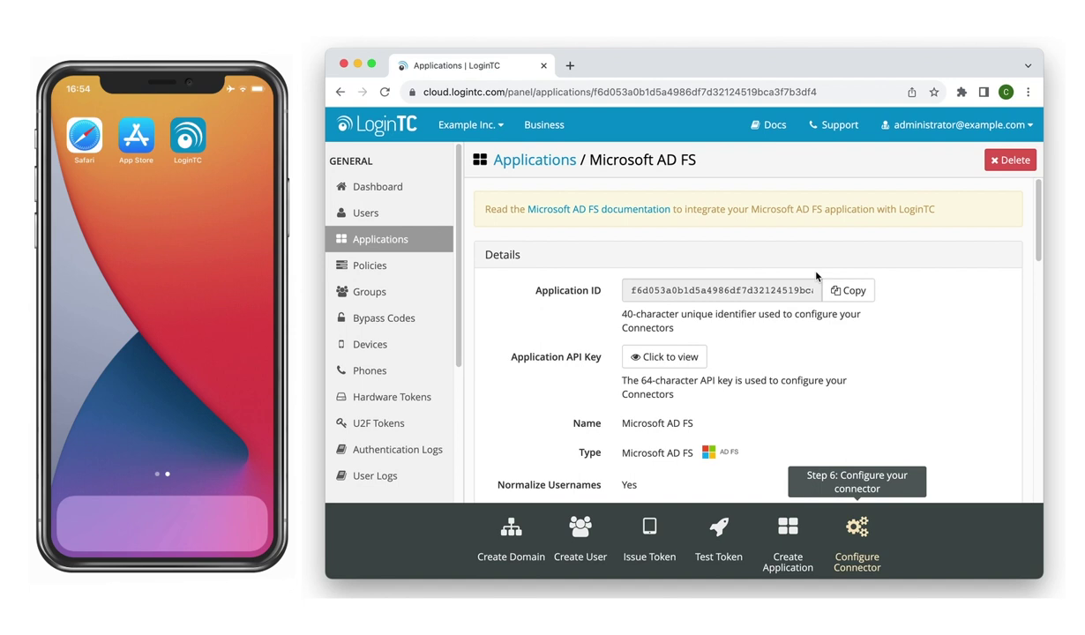
scroll(816, 276, "down", 10)
scroll(816, 276, "down", 5)
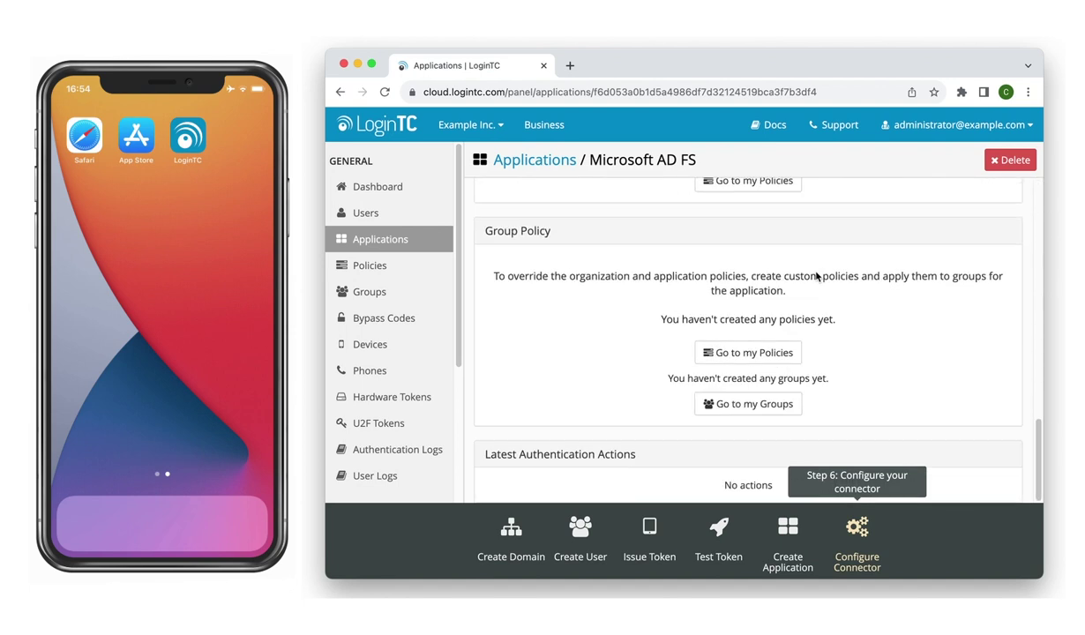
scroll(817, 277, "up", 15)
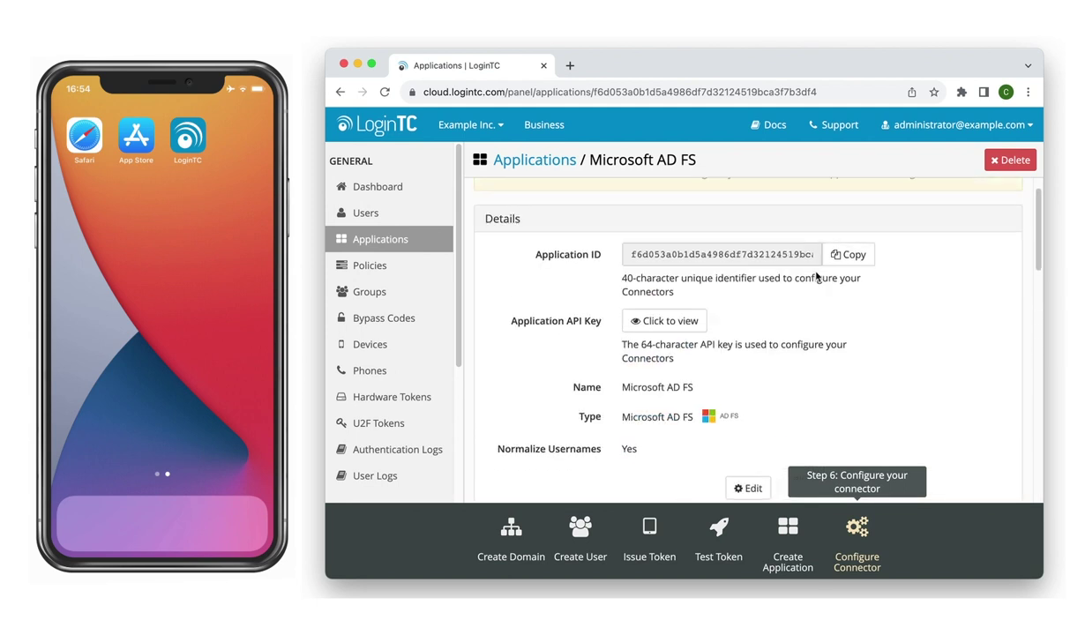
scroll(817, 276, "up", 2)
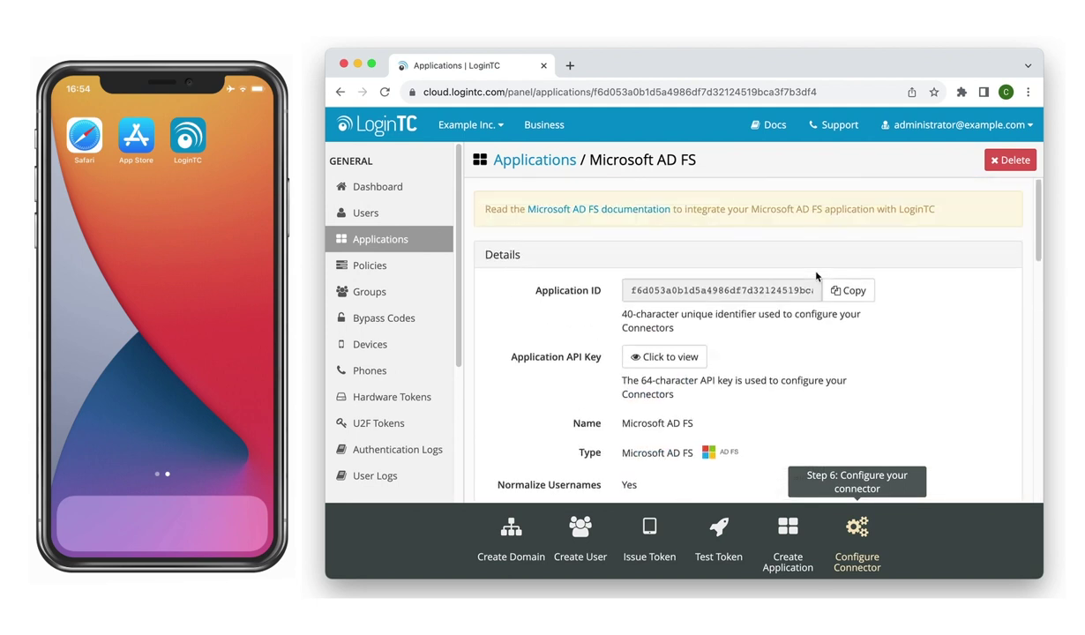
Step: Open the Microsoft AD FS documentation from the application page and read through the guide from its overview to the related connectors
left_click(636, 211)
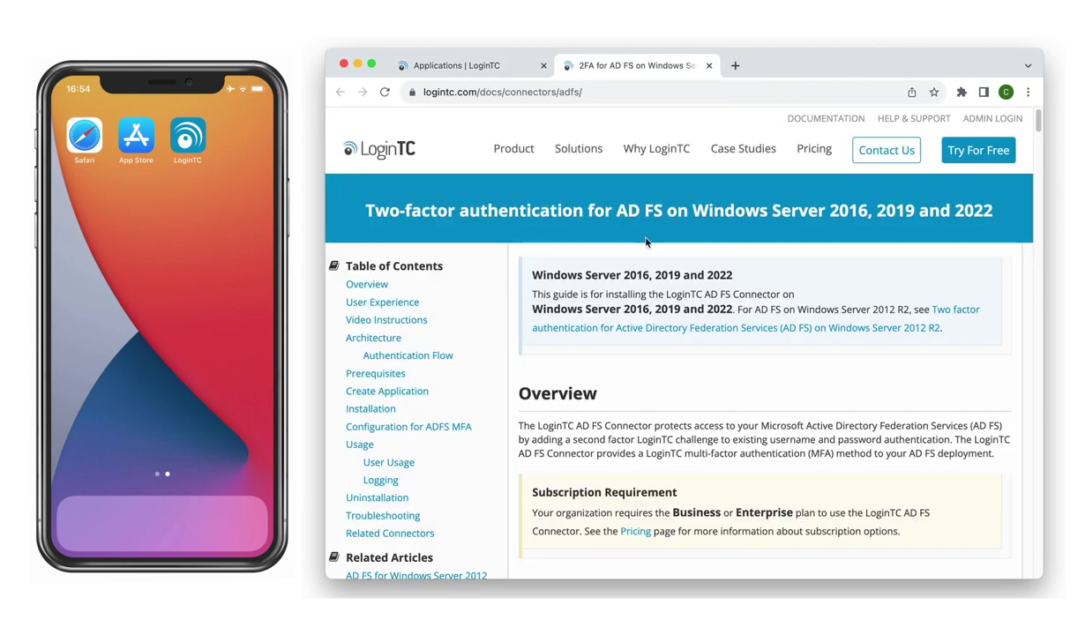
scroll(948, 276, "down", 5)
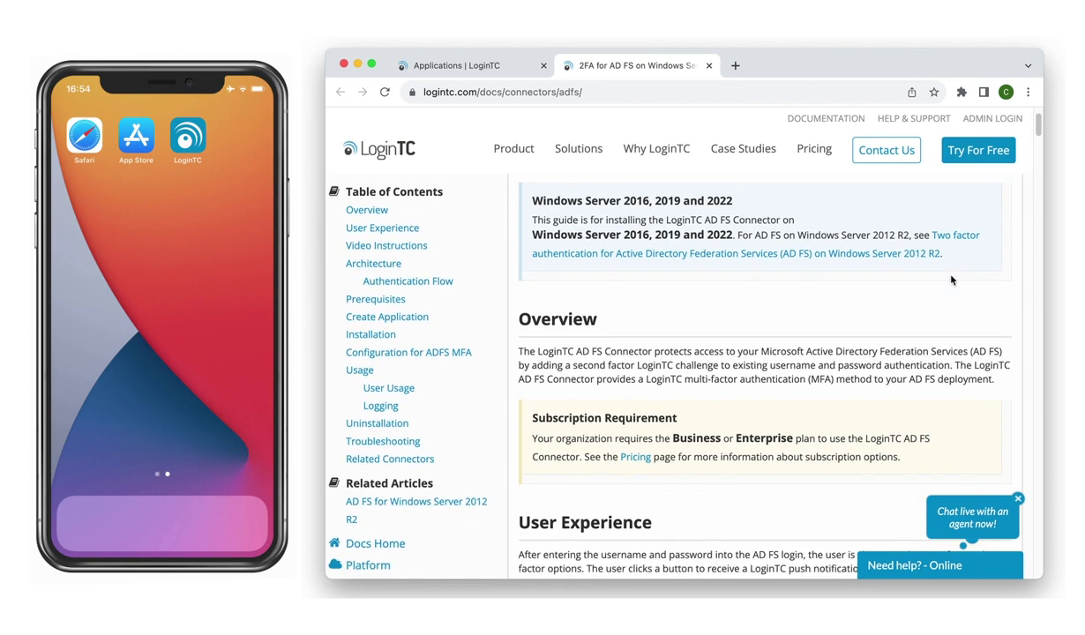
scroll(951, 276, "down", 8)
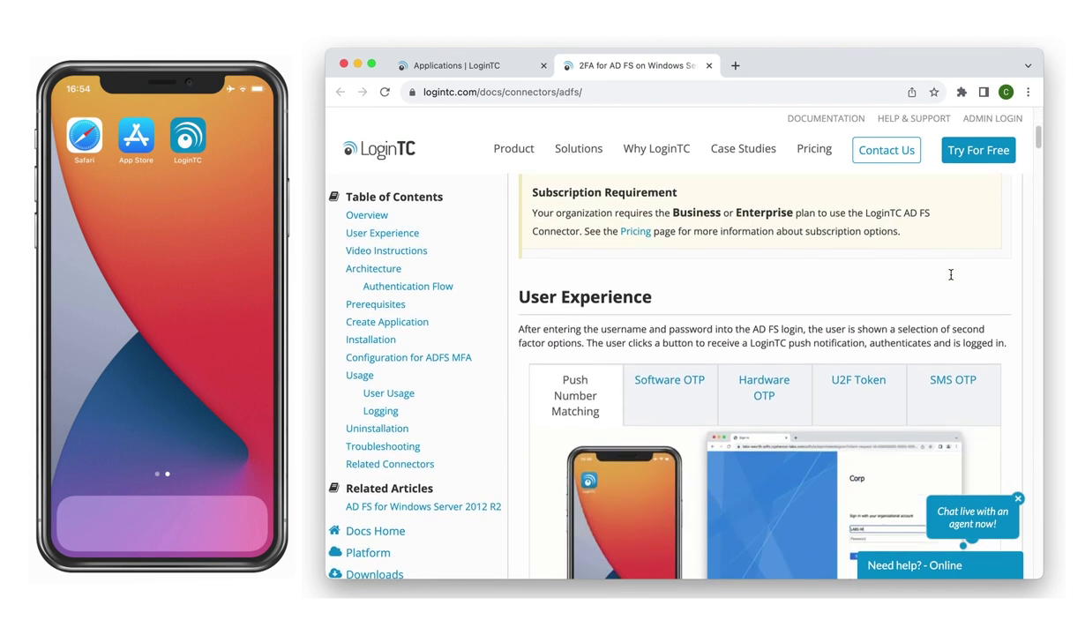
scroll(952, 275, "down", 15)
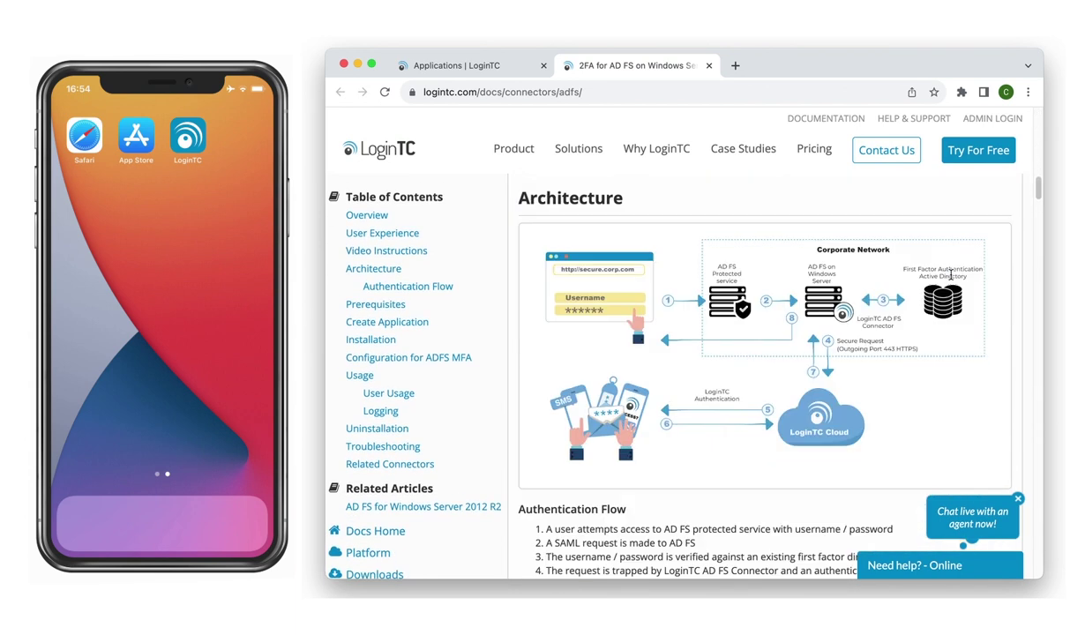
scroll(951, 279, "down", 15)
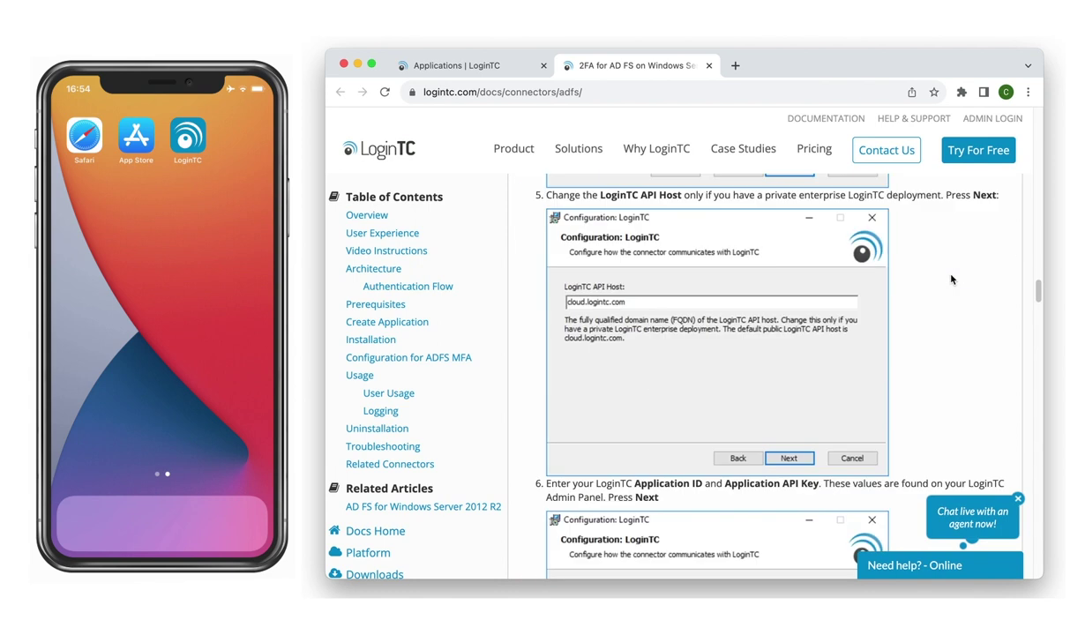
scroll(951, 280, "down", 15)
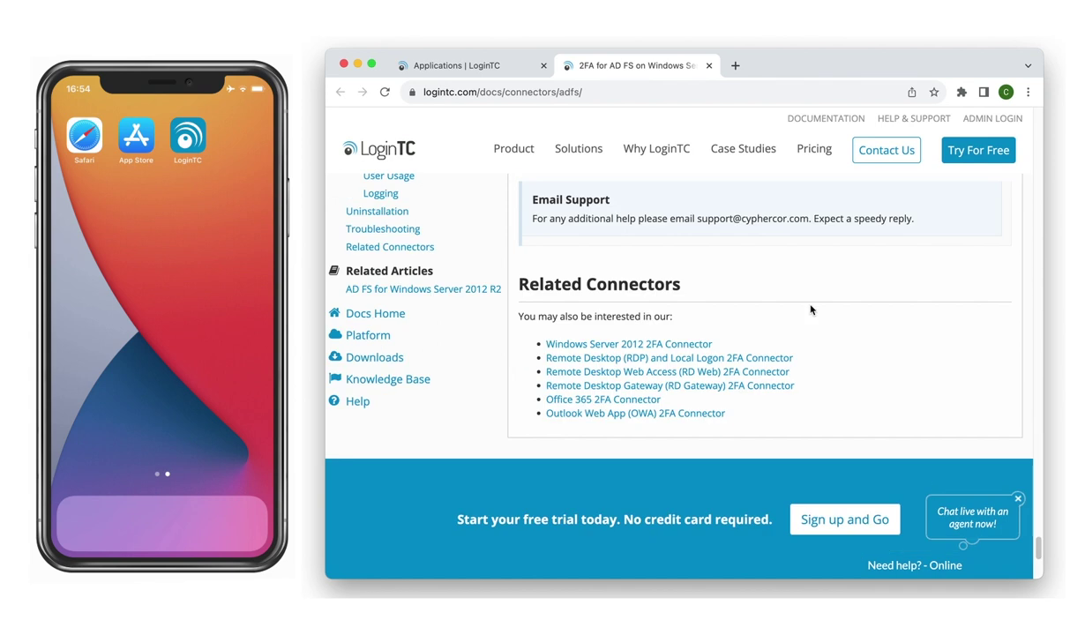
Step: Go to the Connectors section of the documentation home and browse the supported connectors, from remote access and VPN to API
left_click(367, 310)
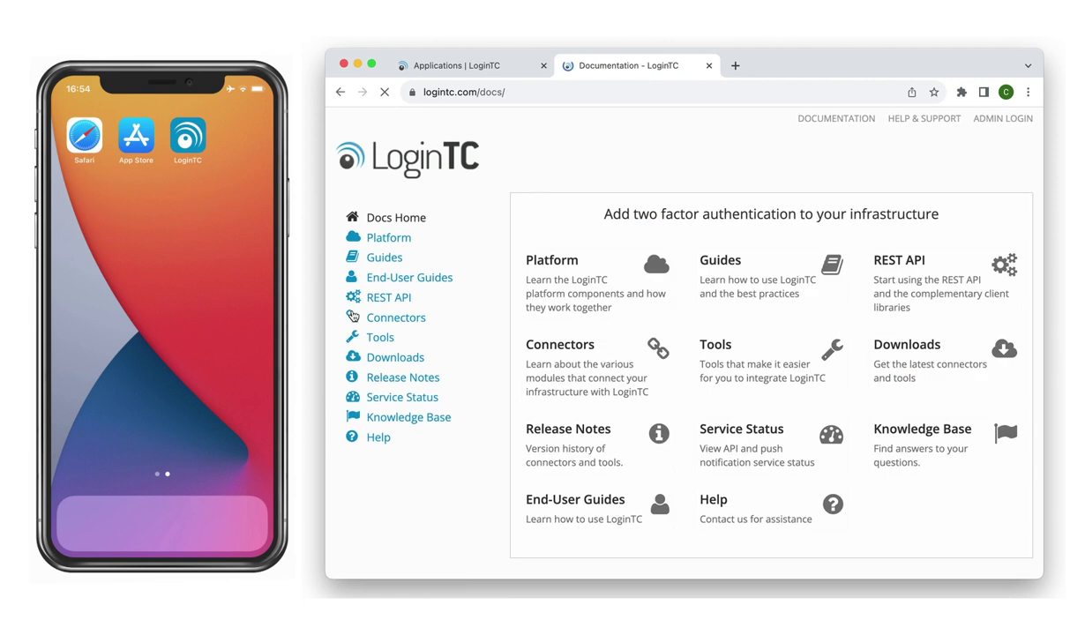
left_click(537, 343)
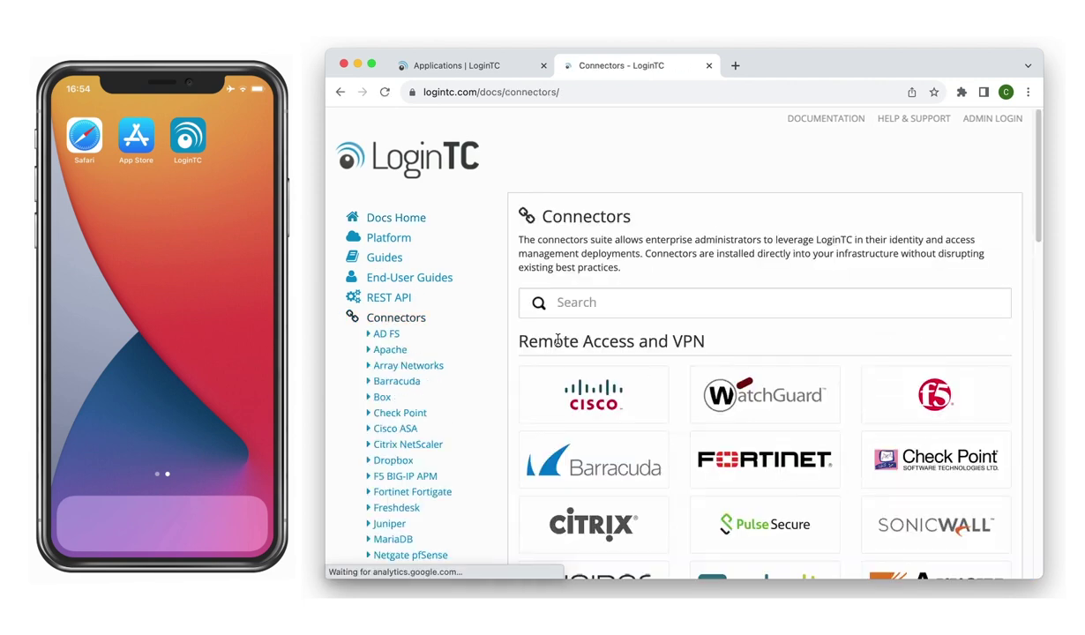
scroll(671, 336, "down", 10)
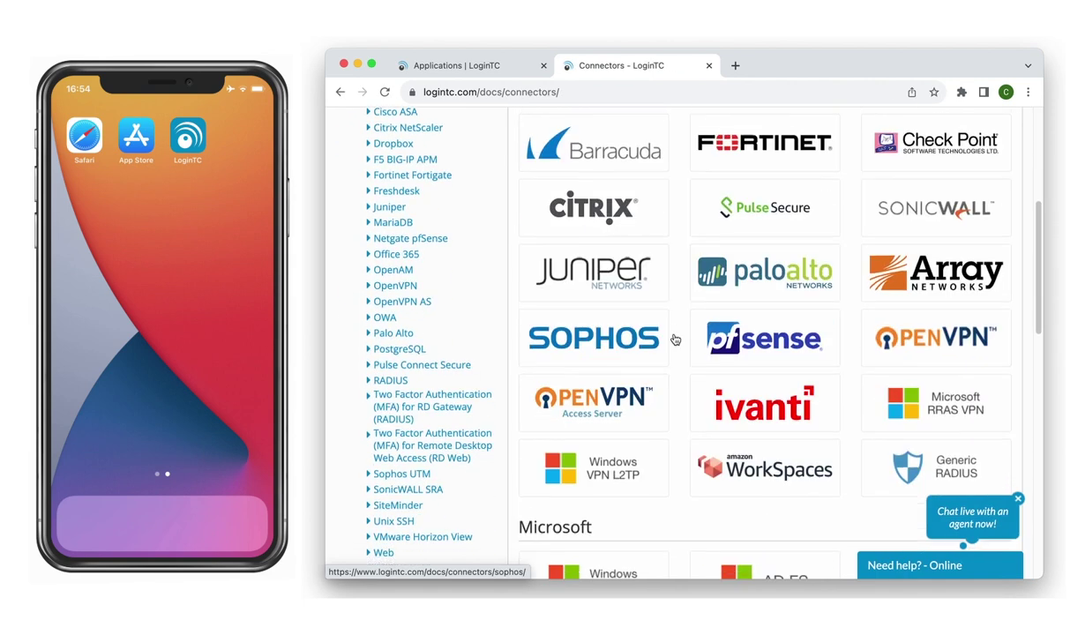
scroll(675, 340, "down", 10)
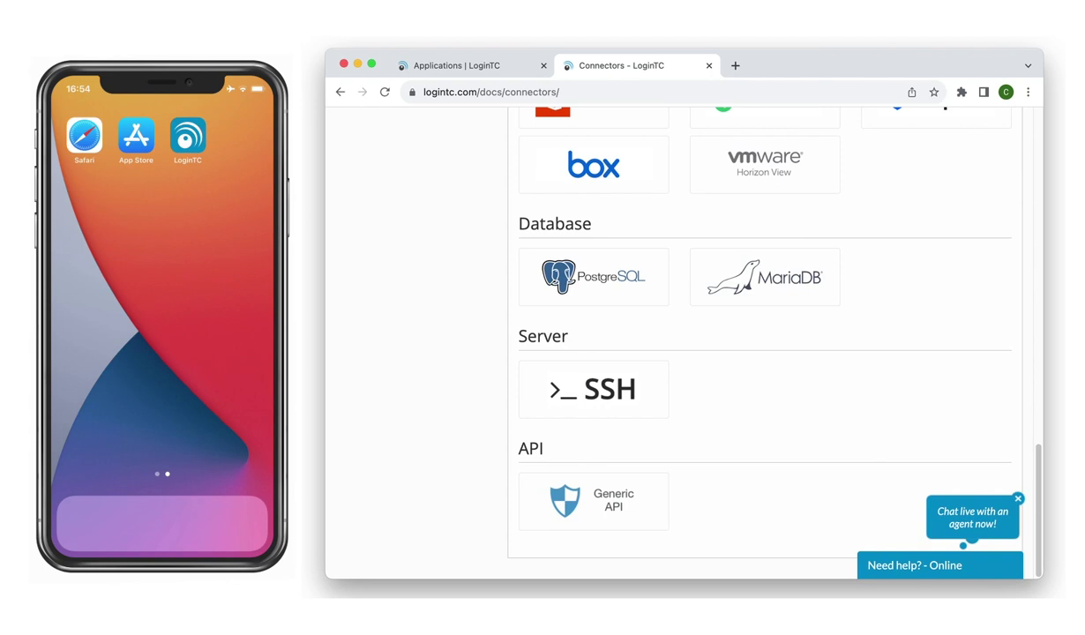
left_click(793, 404)
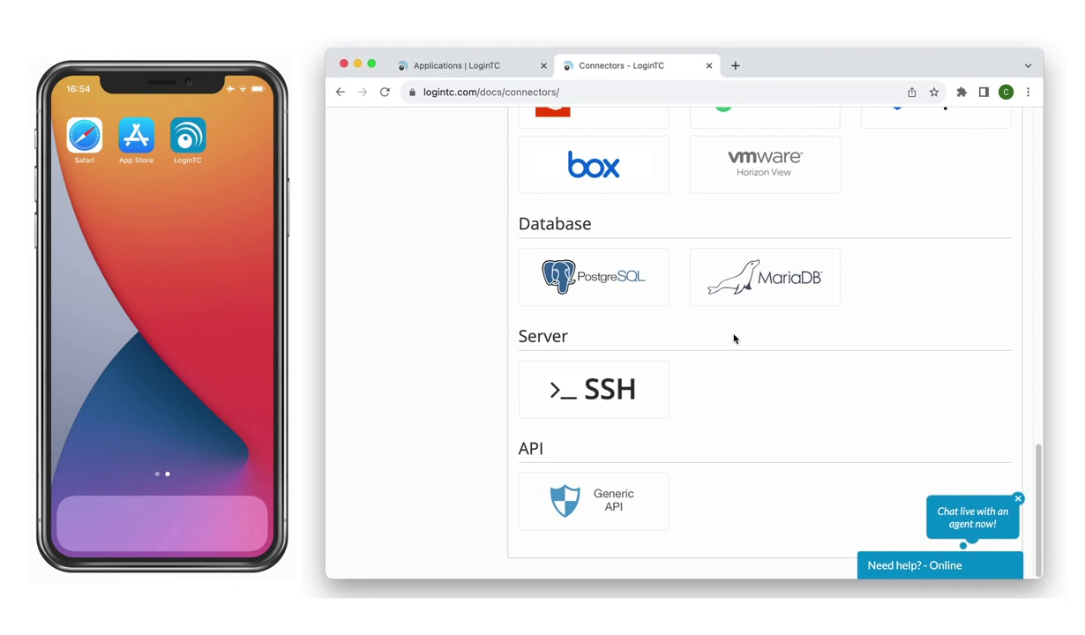
Step: Open youtube.com/thelogintc in a new browser tab and browse the channel's playlists
left_click(735, 66)
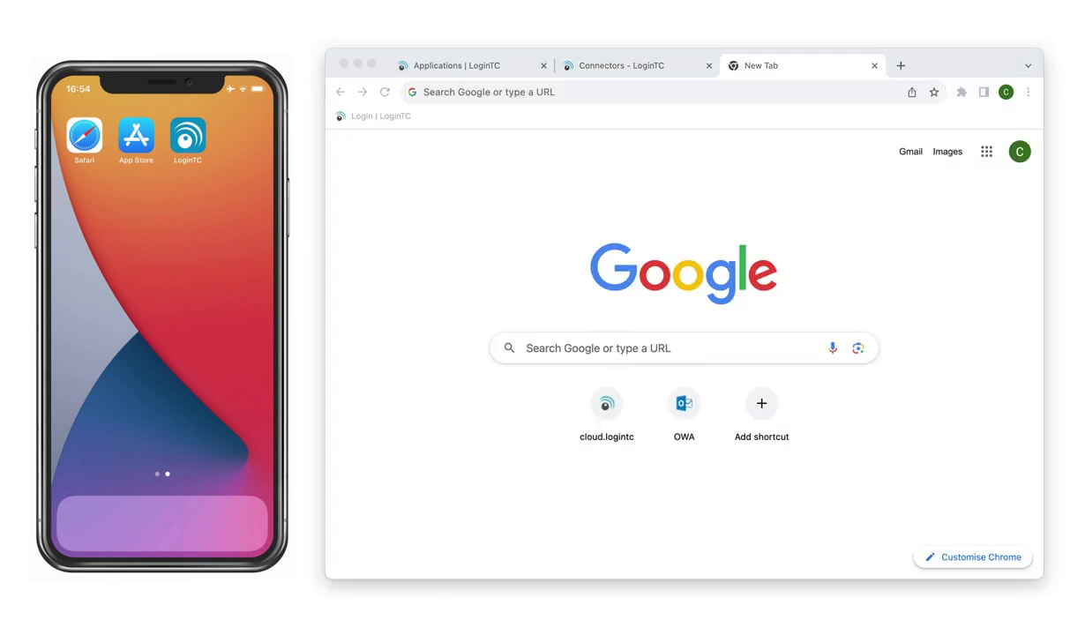
left_click(418, 91)
type("youtube.com/thelogintc")
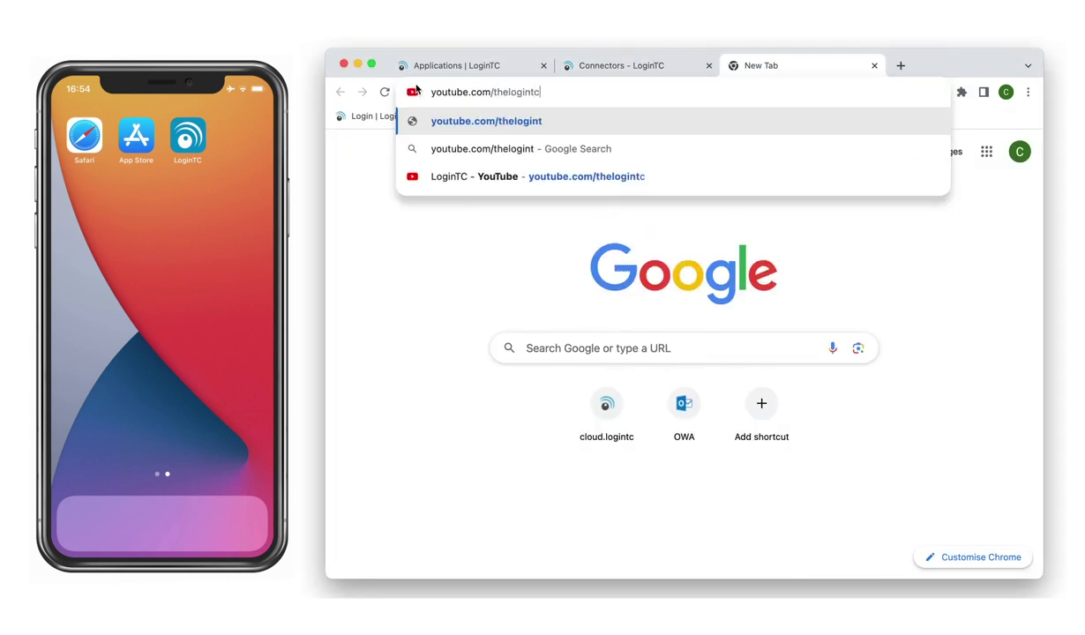
key("Return")
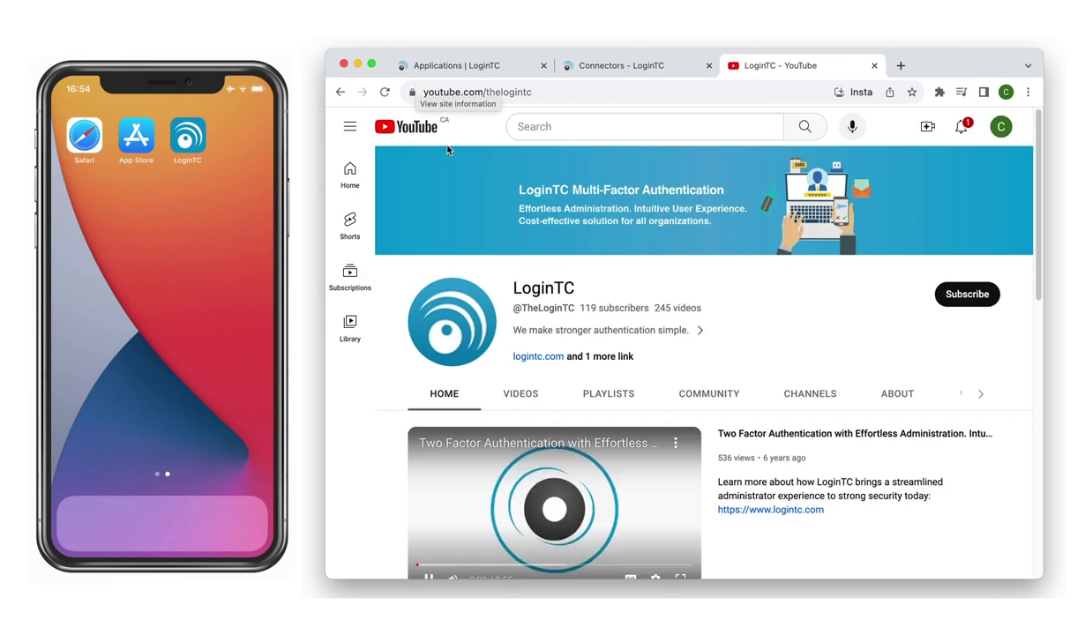
scroll(618, 389, "down", 1)
left_click(611, 303)
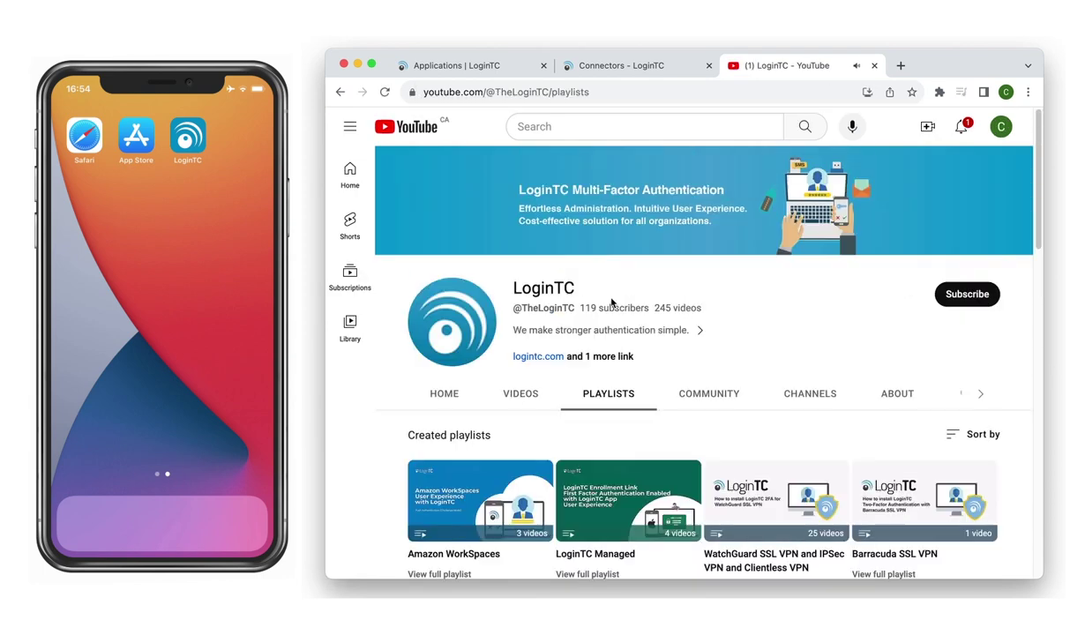
scroll(611, 302, "down", 5)
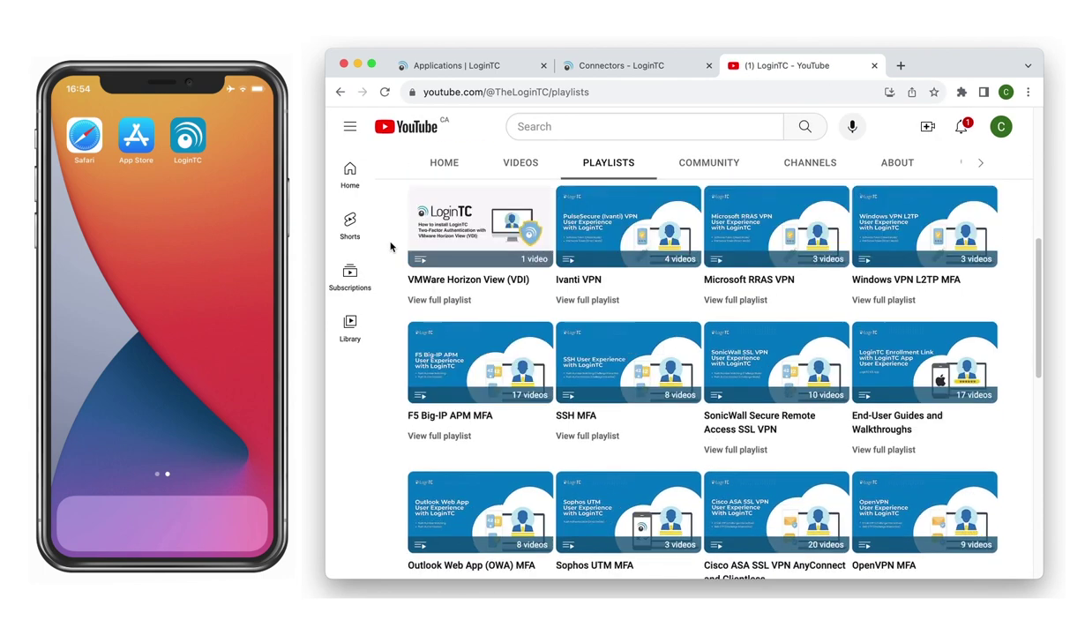
scroll(391, 247, "down", 10)
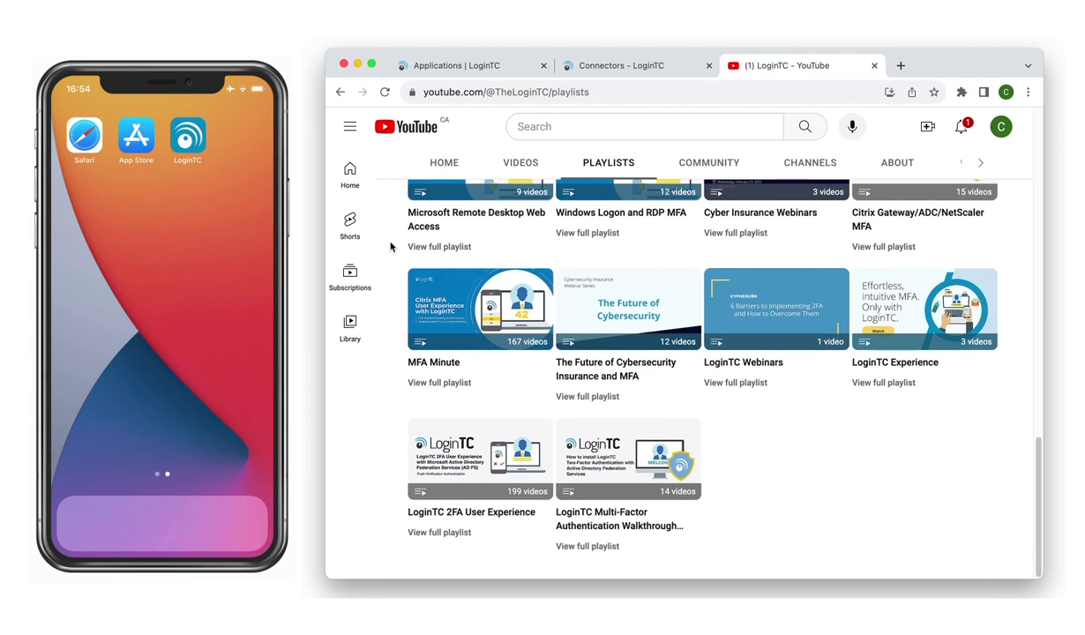